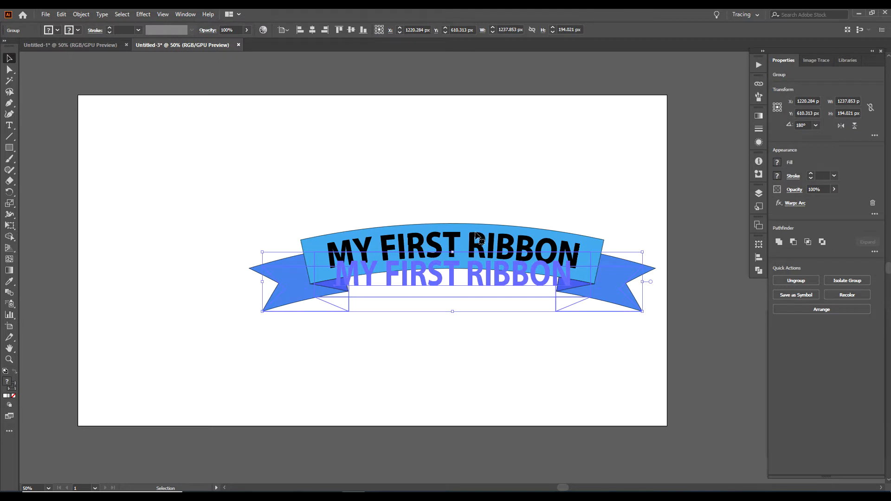
Move the finished ribbon artwork to the upper part of the artboard, centred horizontally, and deselect it.
{"action": "left_click_drag", "start_coordinate": [469, 228], "coordinate": [388, 99]}
{"action": "left_click_drag", "start_coordinate": [372, 157], "coordinate": [393, 136]}
{"action": "key", "text": "Down"}
{"action": "key", "text": "Down"}
{"action": "key", "text": "Down"}
{"action": "key", "text": "Down"}
{"action": "key", "text": "Down"}
{"action": "key", "text": "Down"}
{"action": "key", "text": "Down"}
{"action": "key", "text": "Down"}
{"action": "key", "text": "Down"}
{"action": "key", "text": "Down"}
{"action": "key", "text": "Down"}
{"action": "key", "text": "Down"}
{"action": "key", "text": "Down"}
{"action": "key", "text": "Down"}
{"action": "key", "text": "Down"}
{"action": "key", "text": "Down"}
{"action": "key", "text": "Down"}
{"action": "key", "text": "Down"}
{"action": "key", "text": "Down"}
{"action": "key", "text": "Down"}
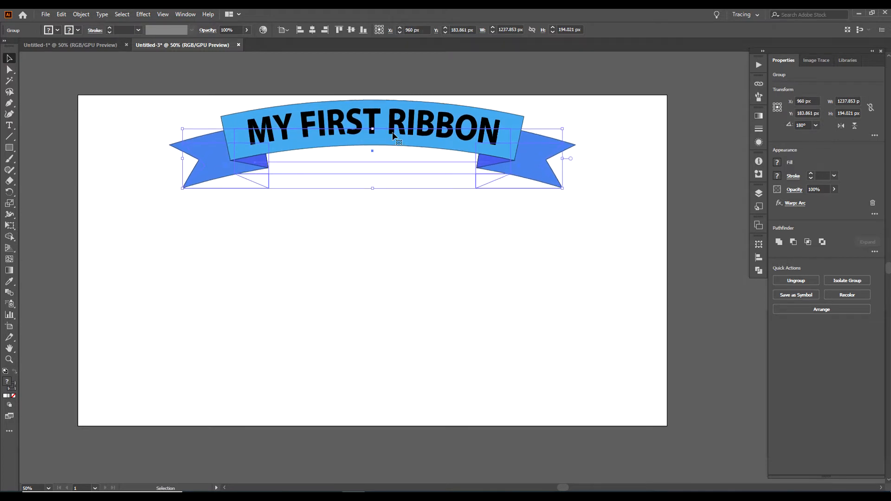
{"action": "left_click", "coordinate": [621, 279]}
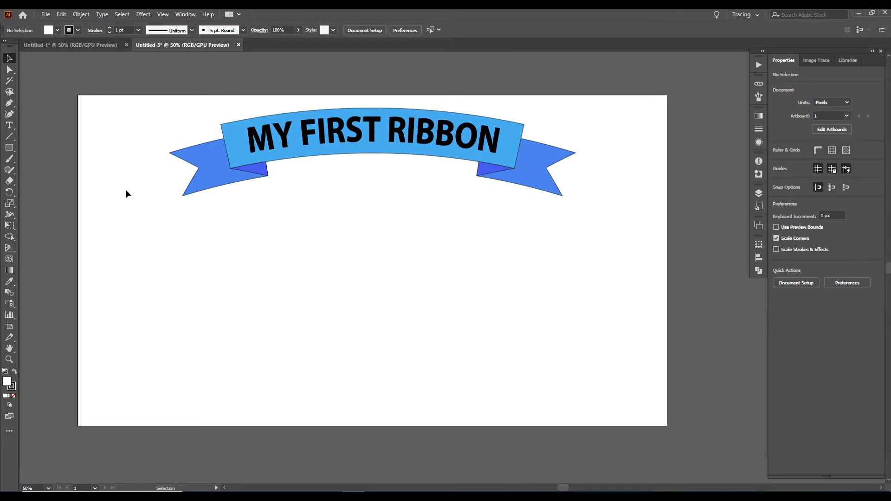
Draw a horizontal rectangle about 928 by 167 px below the finished ribbon and fill it with light blue.
{"action": "left_click", "coordinate": [10, 148]}
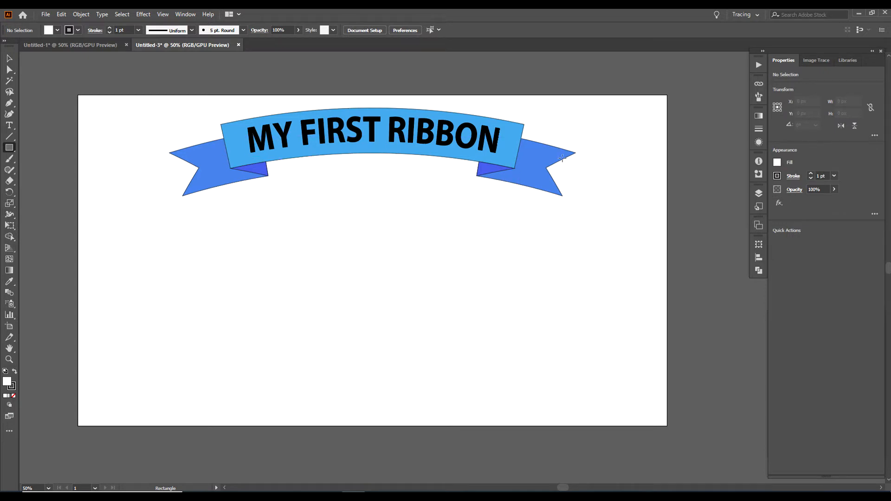
{"action": "left_click_drag", "start_coordinate": [511, 228], "coordinate": [225, 280]}
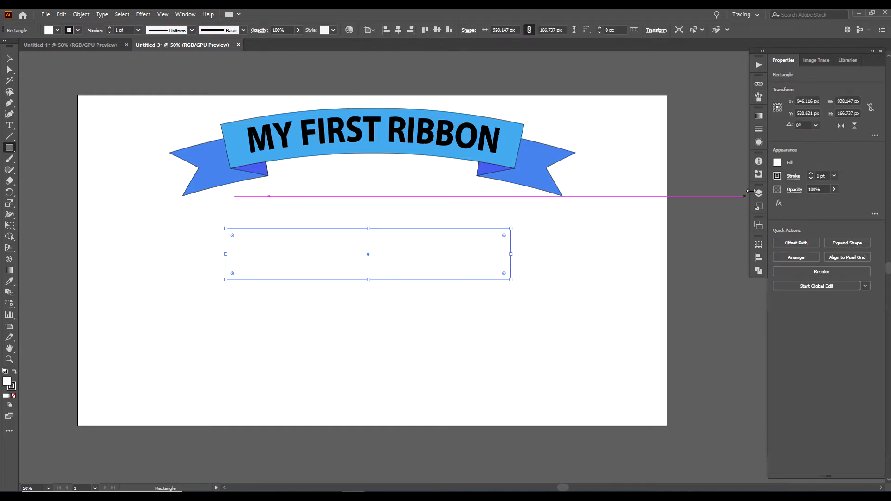
{"action": "left_click", "coordinate": [777, 162]}
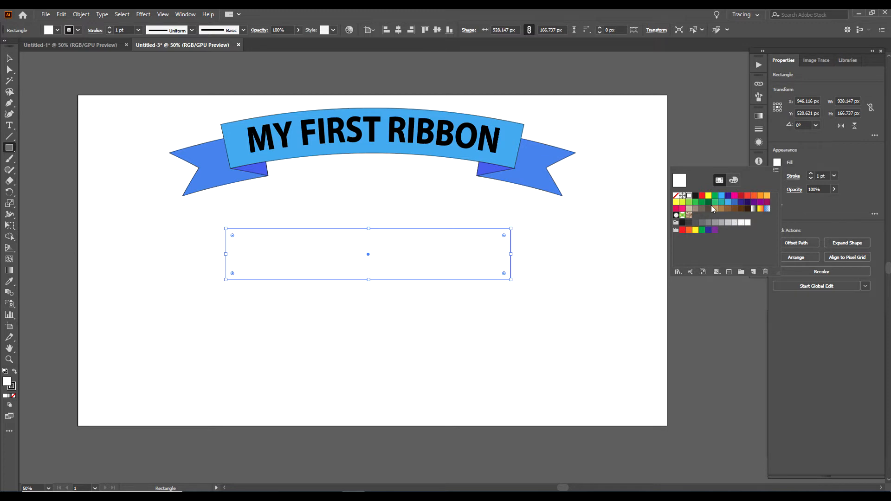
{"action": "left_click", "coordinate": [723, 196]}
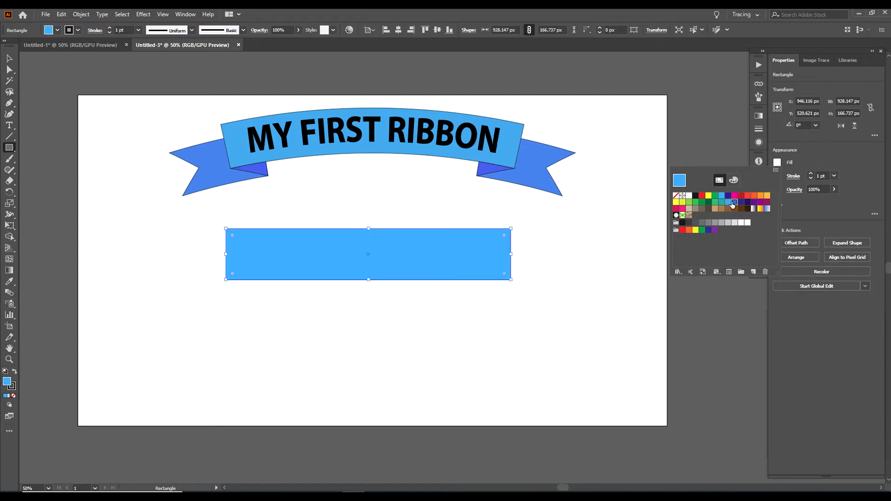
{"action": "left_click", "coordinate": [735, 202]}
{"action": "left_click", "coordinate": [722, 196]}
{"action": "left_click", "coordinate": [11, 61]}
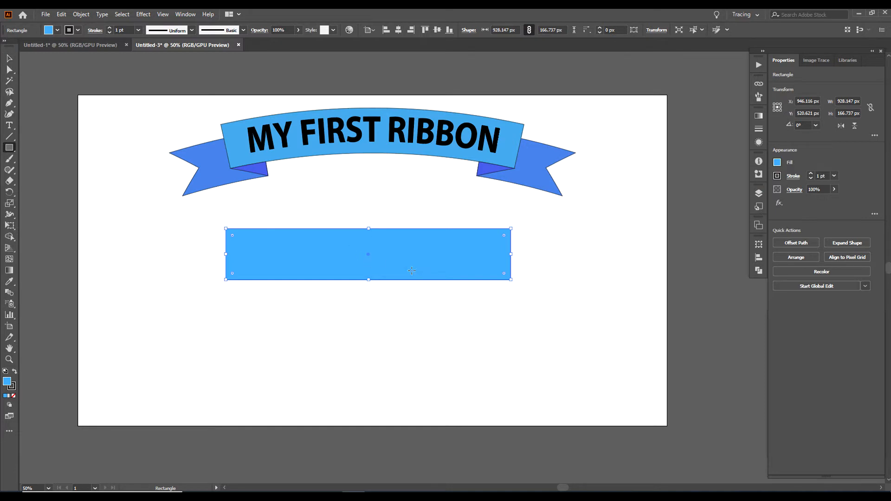
{"action": "left_click", "coordinate": [411, 254]}
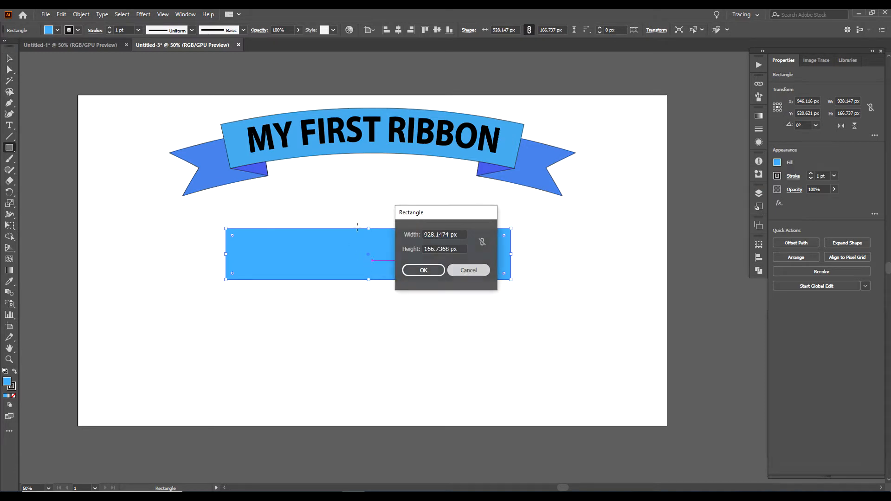
{"action": "key", "text": "Escape"}
Duplicate the blue rectangle just below the original and shorten the copy from its left side to about 285 px wide.
{"action": "left_click", "coordinate": [9, 58]}
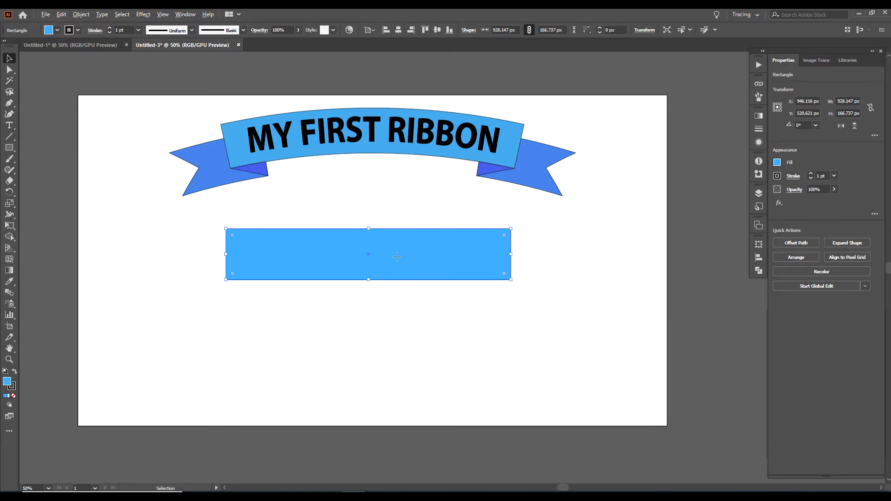
{"action": "left_click_drag", "start_coordinate": [398, 260], "coordinate": [400, 321]}
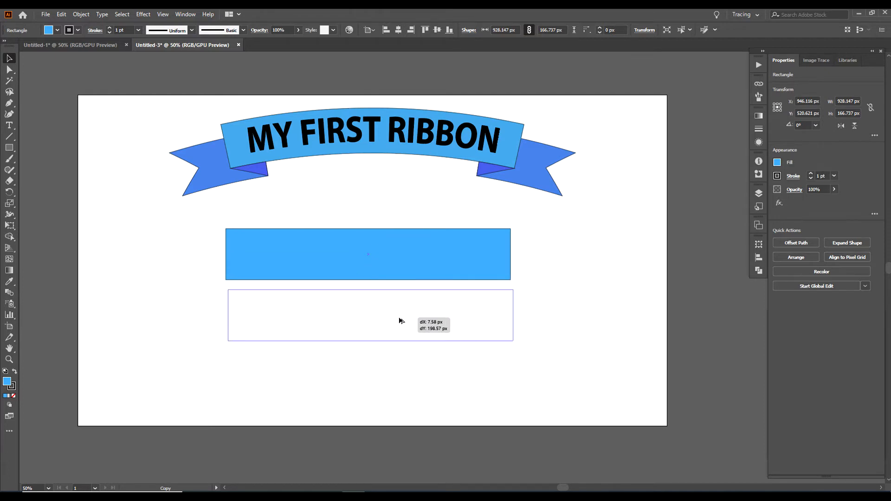
{"action": "left_click_drag", "start_coordinate": [400, 320], "coordinate": [400, 320]}
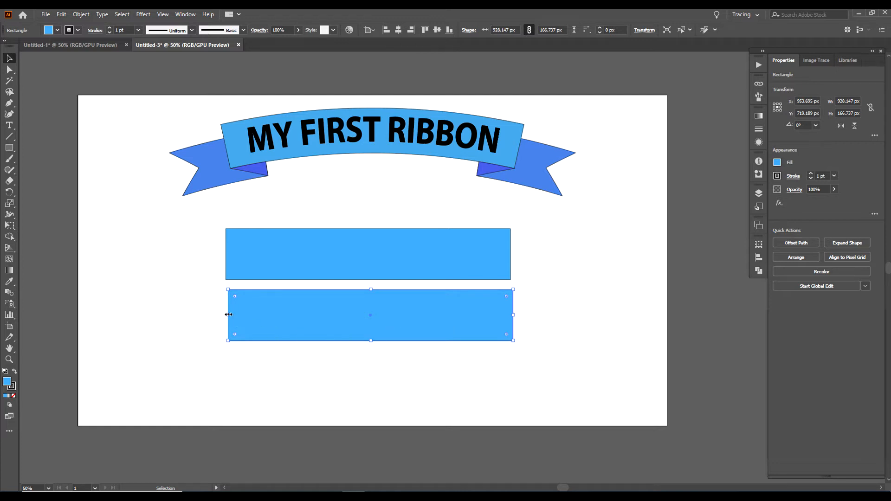
{"action": "left_click_drag", "start_coordinate": [228, 315], "coordinate": [426, 316]}
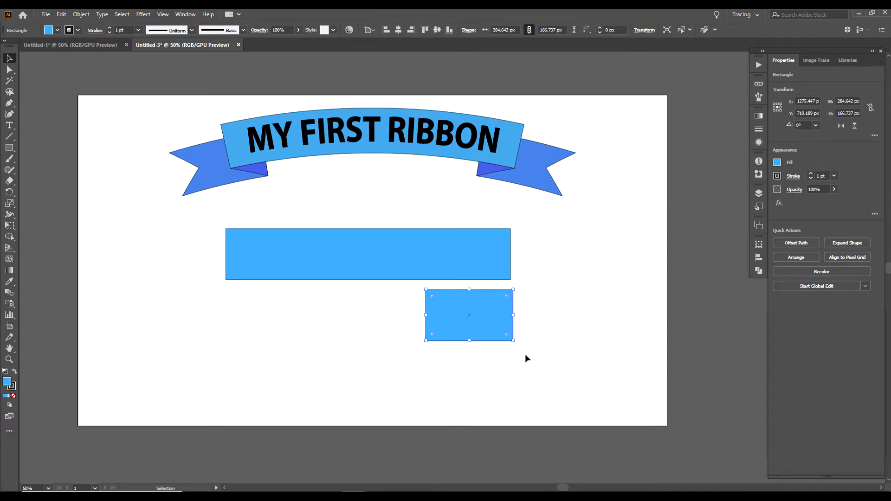
{"action": "left_click", "coordinate": [539, 355]}
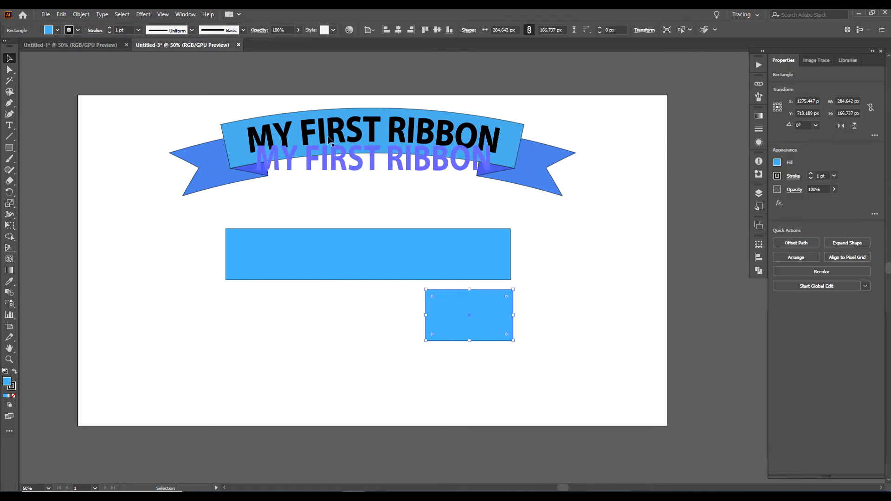
Add anchor points midway along the small rectangle's sides and deselect it.
{"action": "left_click", "coordinate": [83, 15]}
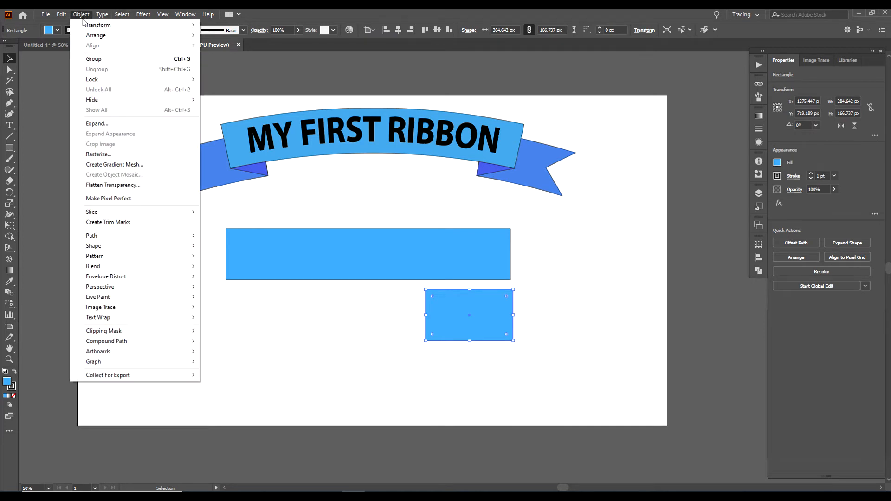
{"action": "mouse_move", "coordinate": [163, 238]}
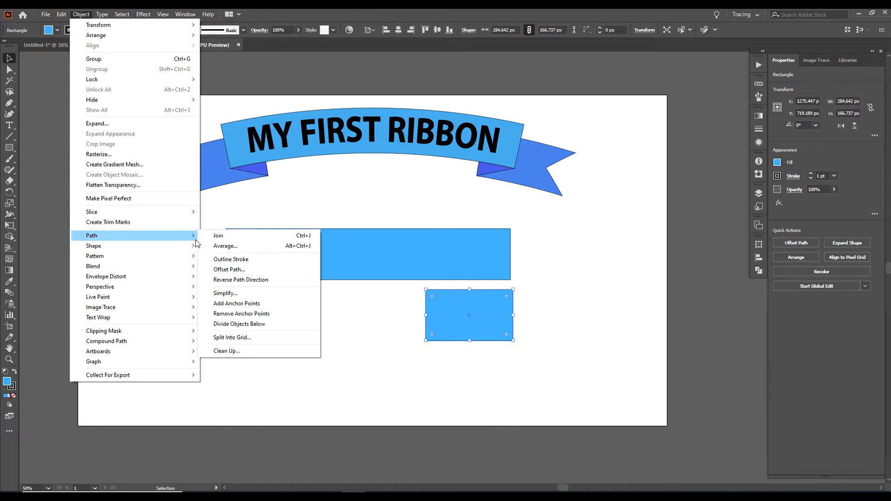
{"action": "left_click", "coordinate": [235, 307]}
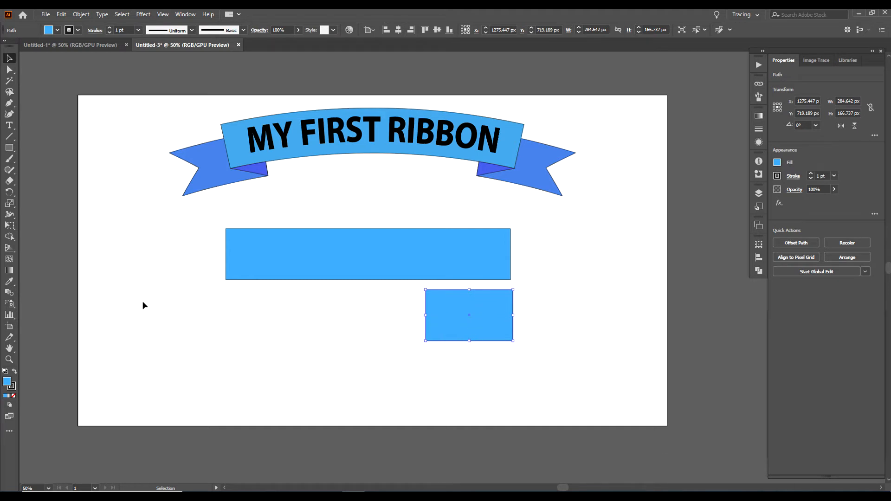
{"action": "left_click", "coordinate": [257, 401]}
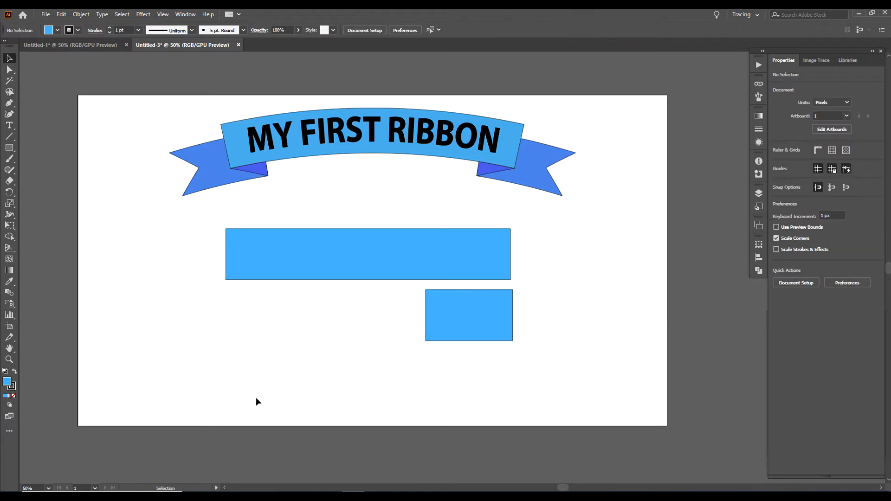
Shift the middle anchor point of the small rectangle's right side 76 px inward to form a V-shaped notch.
{"action": "left_click", "coordinate": [9, 69]}
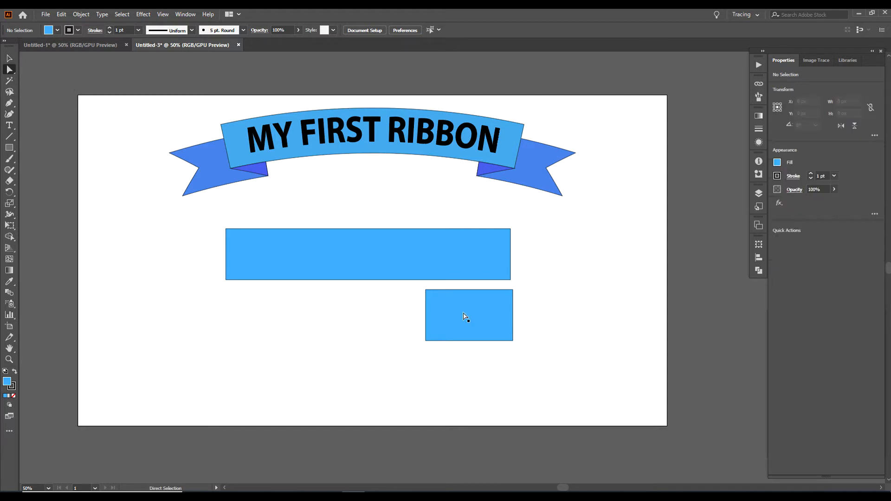
{"action": "left_click", "coordinate": [513, 315]}
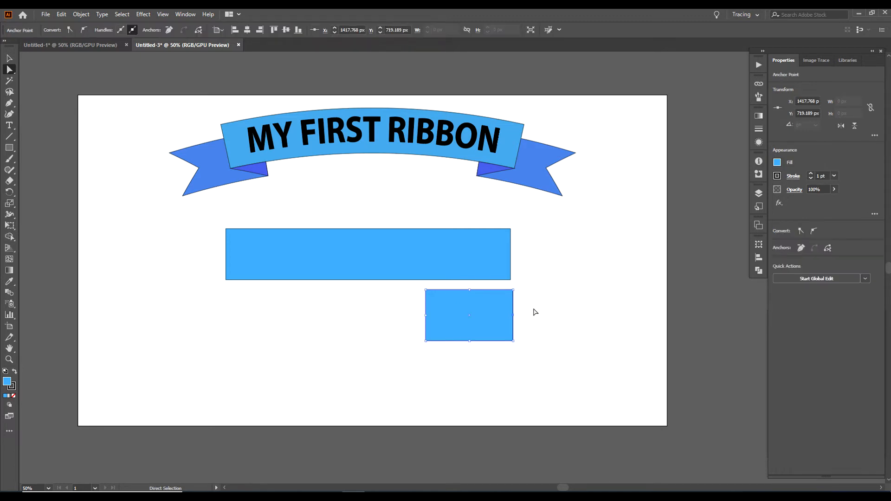
{"action": "left_click_drag", "start_coordinate": [528, 315], "coordinate": [502, 329]}
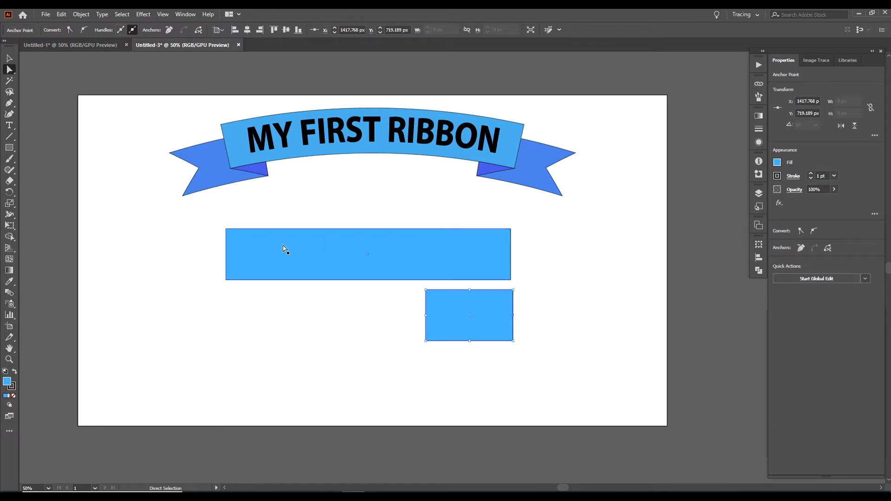
{"action": "key", "text": "Left"}
{"action": "key", "text": "Left"}
{"action": "key", "text": "Left"}
{"action": "key", "text": "Left"}
{"action": "key", "text": "Left"}
{"action": "key", "text": "Left"}
{"action": "key", "text": "Left"}
{"action": "key", "text": "Left"}
{"action": "key", "text": "Left"}
{"action": "key", "text": "Left"}
{"action": "key", "text": "Left"}
{"action": "key", "text": "Left"}
{"action": "key", "text": "Left"}
{"action": "key", "text": "Left"}
{"action": "key", "text": "Left"}
{"action": "key", "text": "Left"}
{"action": "key", "text": "Left"}
{"action": "key", "text": "Left"}
{"action": "key", "text": "Left"}
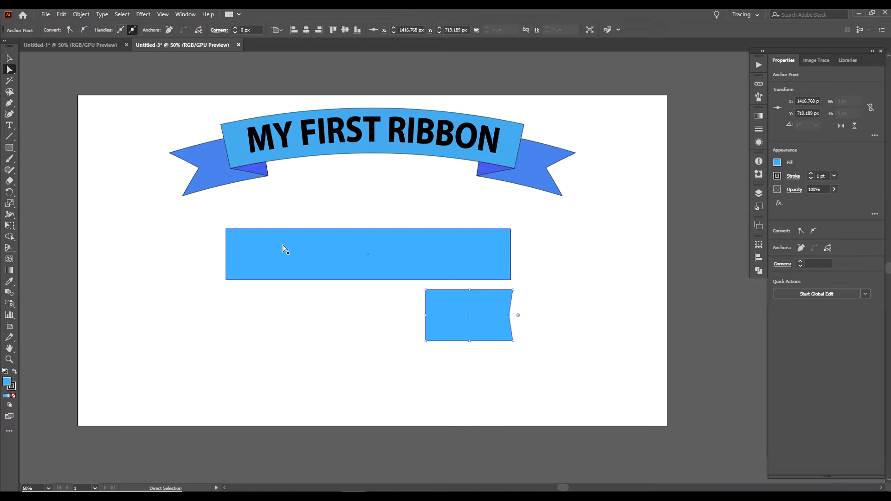
{"action": "key", "text": "Left"}
{"action": "key", "text": "Left"}
{"action": "key", "text": "Left"}
{"action": "key", "text": "Left"}
{"action": "key", "text": "Left"}
{"action": "key", "text": "Left"}
{"action": "key", "text": "Left"}
{"action": "key", "text": "Left"}
{"action": "key", "text": "Left"}
{"action": "key", "text": "Left"}
{"action": "key", "text": "Left"}
{"action": "key", "text": "Left"}
{"action": "key", "text": "Left"}
{"action": "key", "text": "Left"}
{"action": "key", "text": "Left"}
{"action": "key", "text": "Left"}
{"action": "key", "text": "Left"}
{"action": "key", "text": "Left"}
{"action": "key", "text": "Left"}
{"action": "key", "text": "Left"}
{"action": "key", "text": "Left"}
{"action": "key", "text": "Left"}
{"action": "key", "text": "Left"}
{"action": "key", "text": "Left"}
{"action": "key", "text": "Left"}
{"action": "key", "text": "Left"}
{"action": "key", "text": "Left"}
{"action": "key", "text": "Left"}
{"action": "key", "text": "Left"}
{"action": "key", "text": "Left"}
{"action": "key", "text": "Left"}
{"action": "key", "text": "Left"}
{"action": "key", "text": "Left"}
{"action": "key", "text": "Left"}
{"action": "key", "text": "Left"}
{"action": "key", "text": "Left"}
{"action": "key", "text": "Left"}
{"action": "key", "text": "Left"}
{"action": "key", "text": "Left"}
{"action": "key", "text": "Left"}
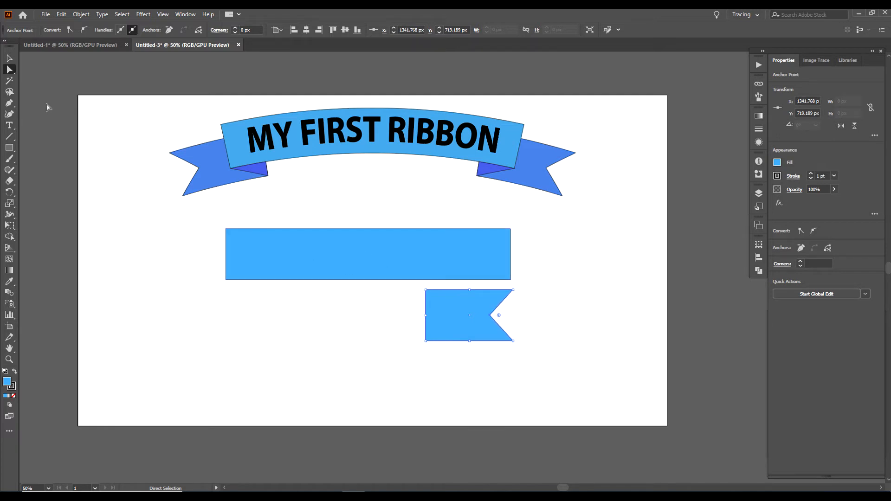
Duplicate the notched ribbon tail to its left and flip the copy horizontally.
{"action": "left_click", "coordinate": [9, 58]}
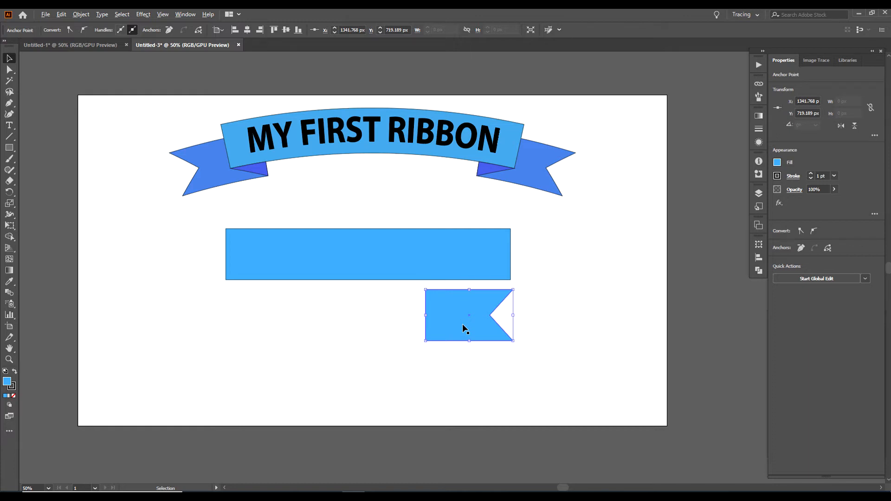
{"action": "left_click_drag", "start_coordinate": [462, 324], "coordinate": [344, 329]}
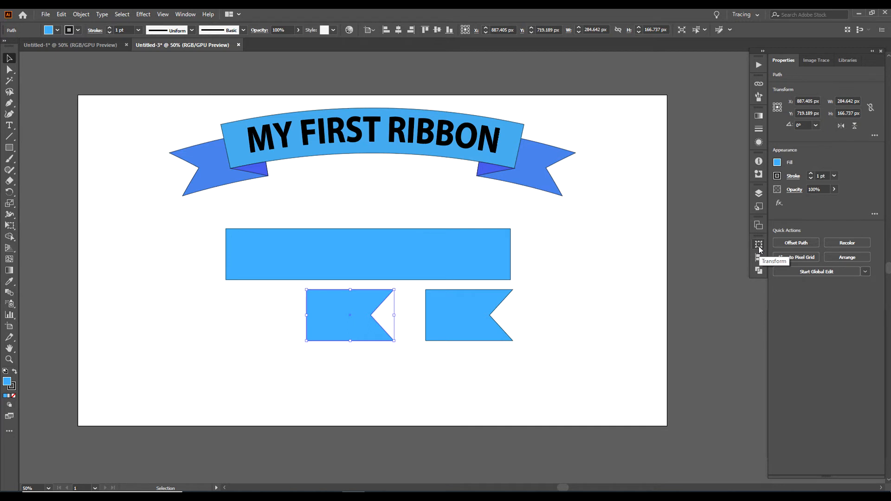
{"action": "left_click", "coordinate": [183, 15]}
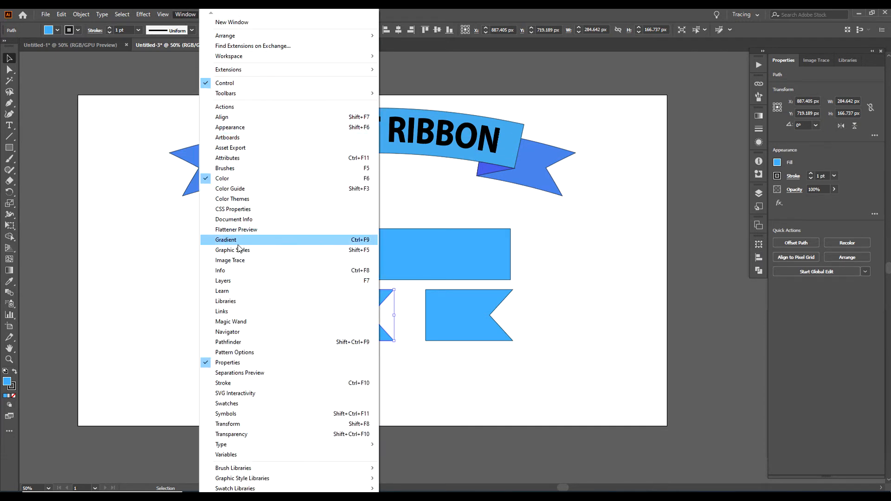
{"action": "left_click", "coordinate": [249, 425]}
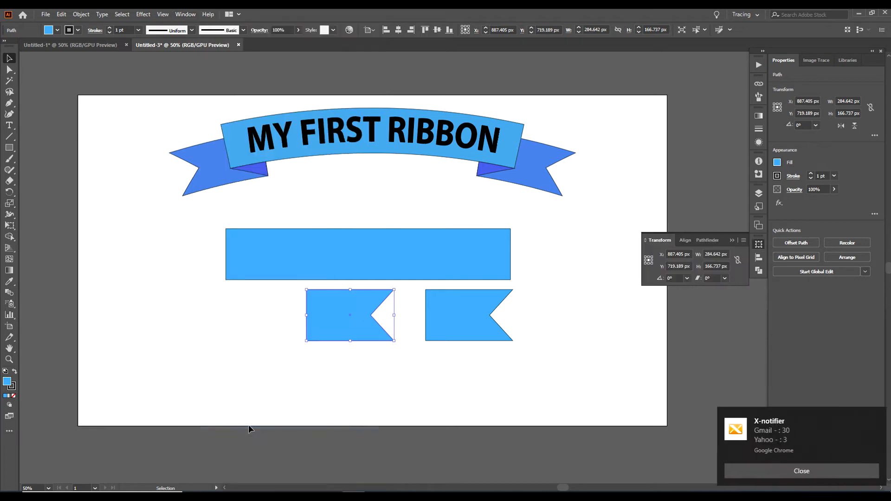
{"action": "left_click", "coordinate": [822, 476]}
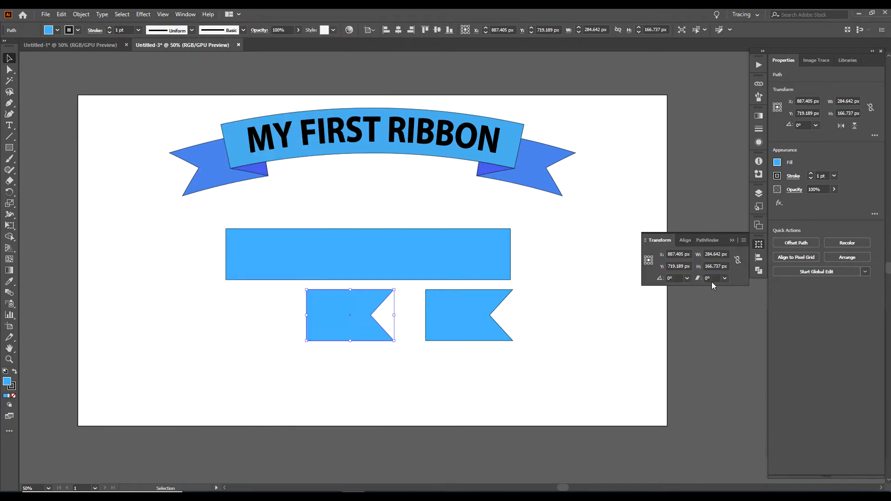
{"action": "left_click", "coordinate": [744, 241]}
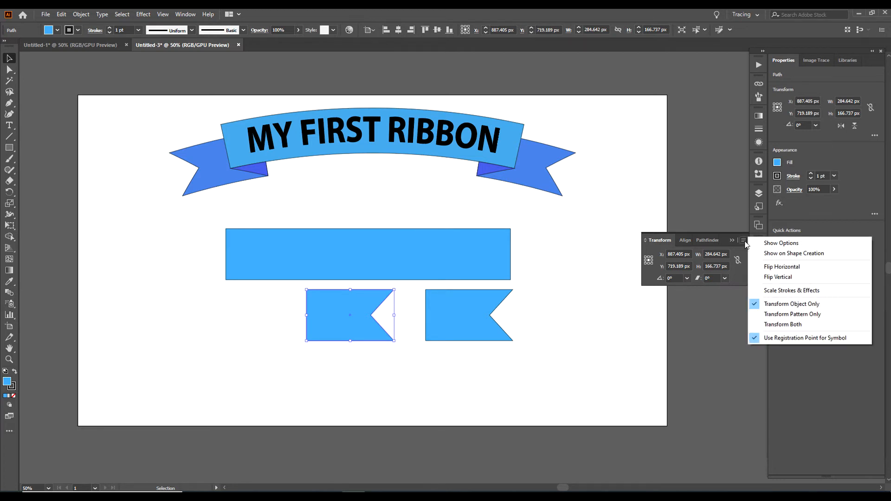
{"action": "left_click", "coordinate": [778, 267]}
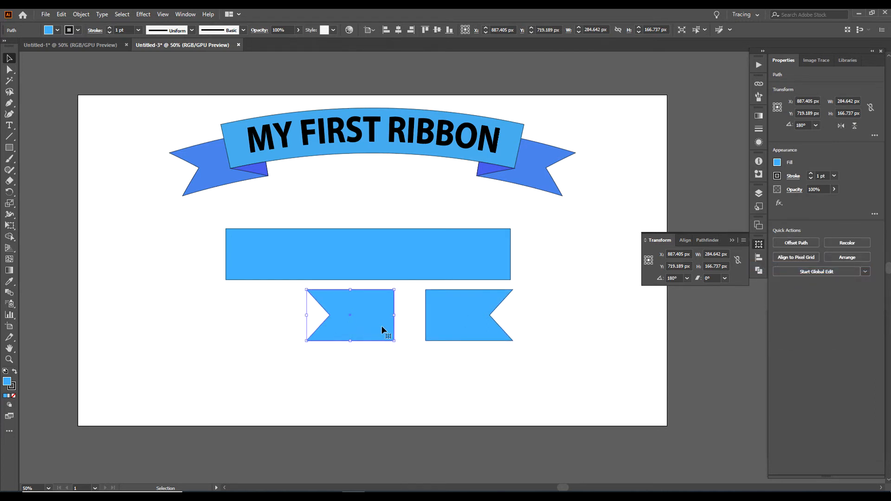
Place the two notched tails over the left and right ends of the long rectangle, slightly lower than it.
{"action": "left_click_drag", "start_coordinate": [382, 329], "coordinate": [261, 289]}
{"action": "left_click_drag", "start_coordinate": [257, 284], "coordinate": [249, 276]}
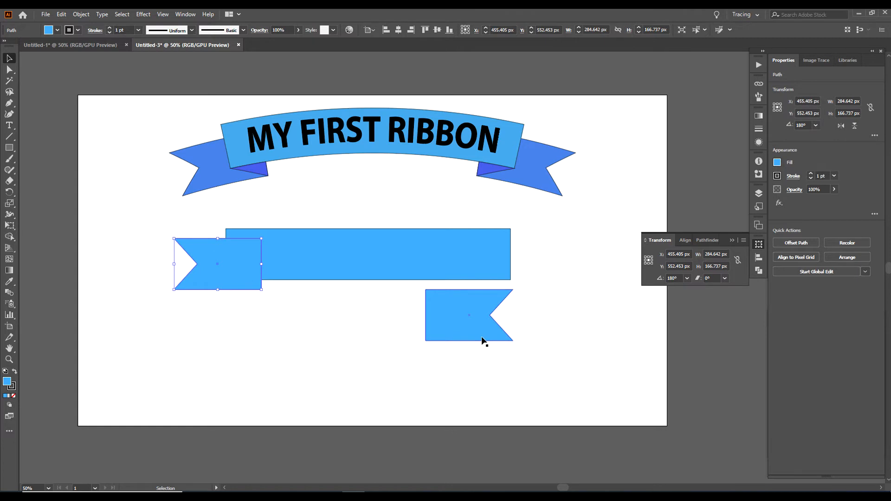
{"action": "left_click_drag", "start_coordinate": [483, 341], "coordinate": [529, 290]}
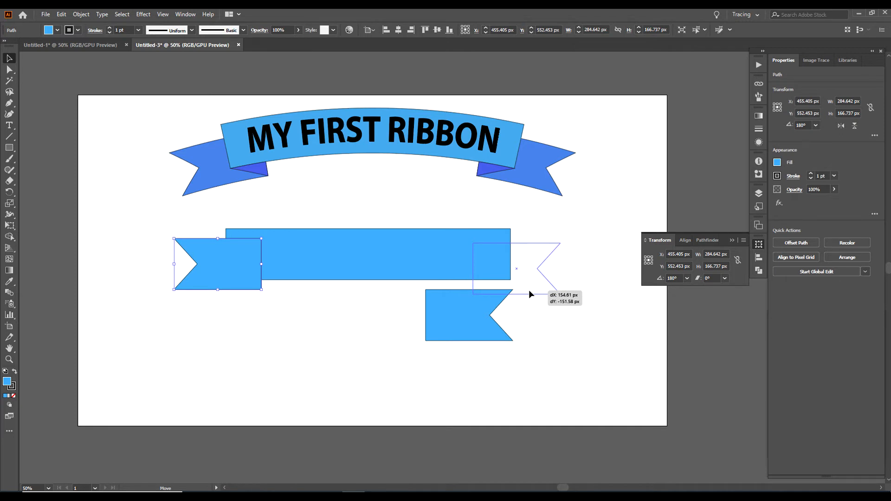
{"action": "left_click_drag", "start_coordinate": [531, 294], "coordinate": [530, 294]}
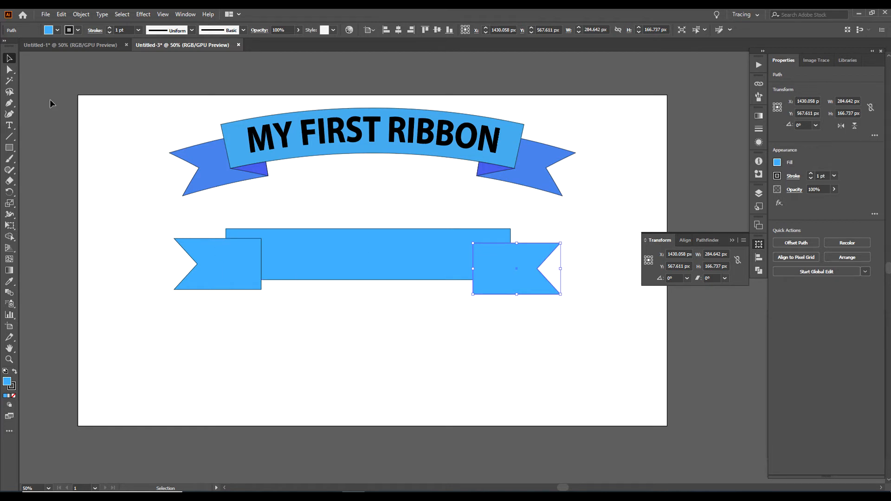
Bring the long rectangle to the front so it overlaps both notched tails, and deselect it.
{"action": "left_click", "coordinate": [354, 265]}
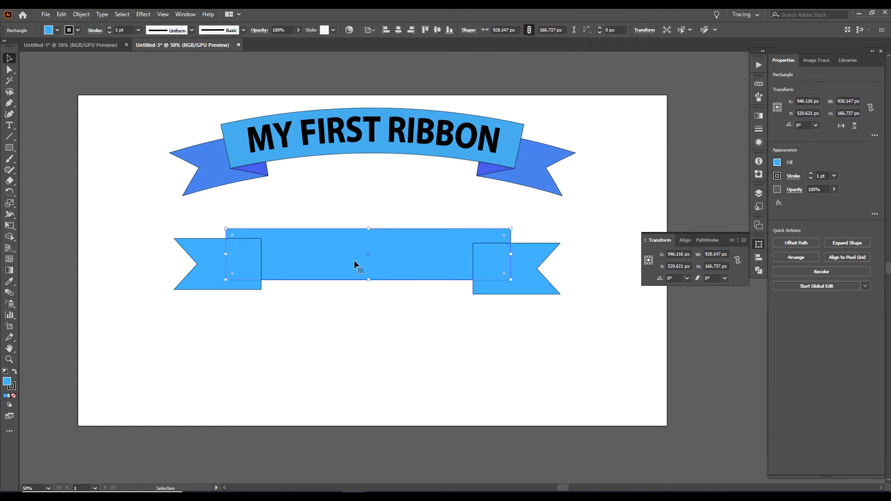
{"action": "right_click", "coordinate": [354, 263]}
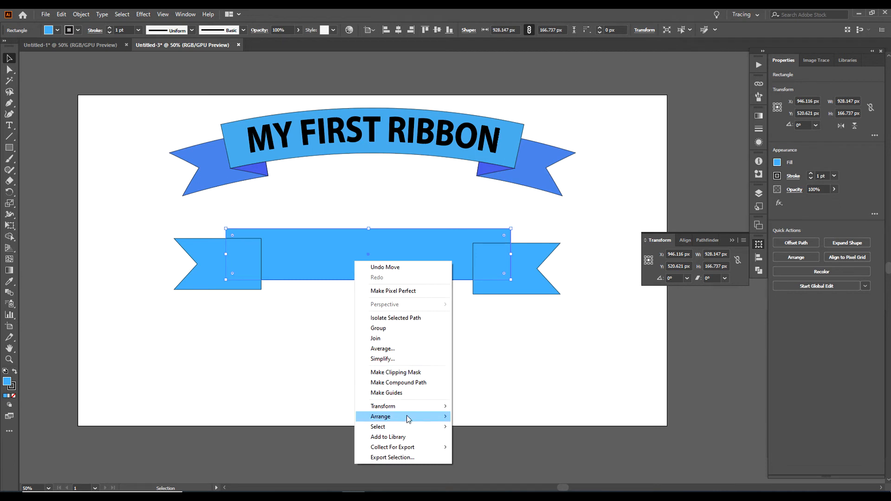
{"action": "mouse_move", "coordinate": [409, 417]}
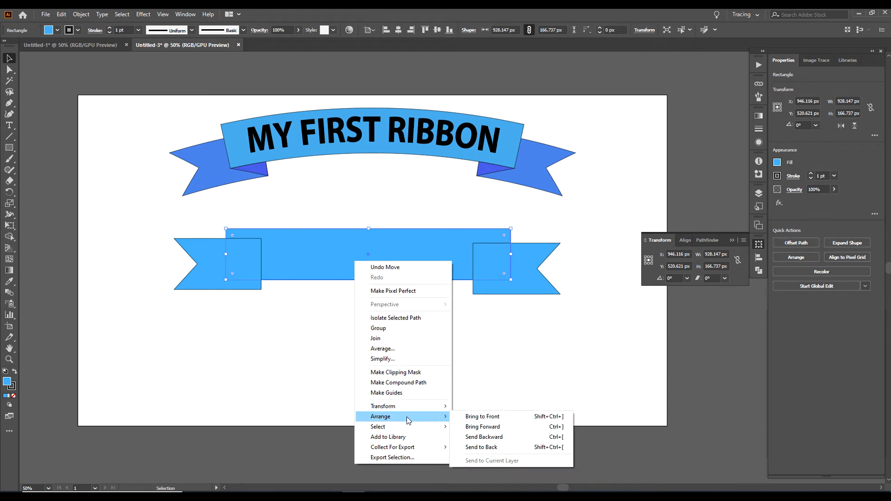
{"action": "left_click", "coordinate": [500, 417]}
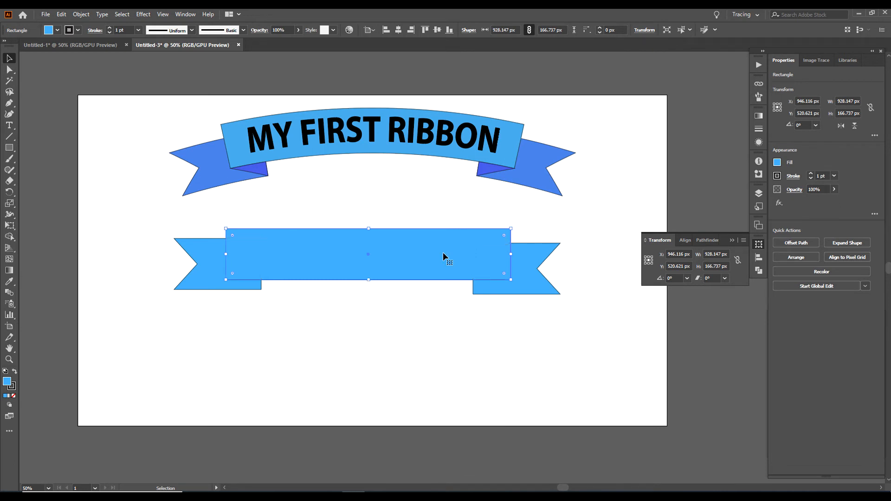
{"action": "left_click", "coordinate": [356, 352]}
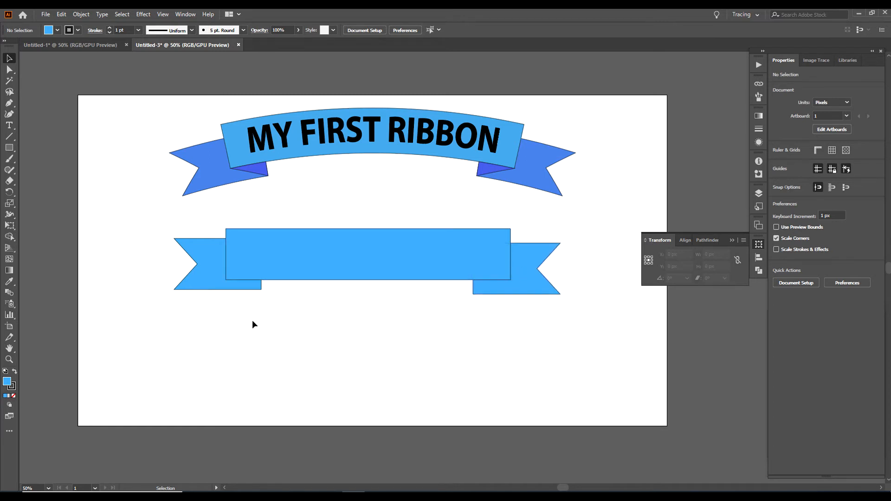
Nudge the left ribbon tail down 12 px to roughly match the height of the right tail, and deselect it.
{"action": "left_click", "coordinate": [219, 286]}
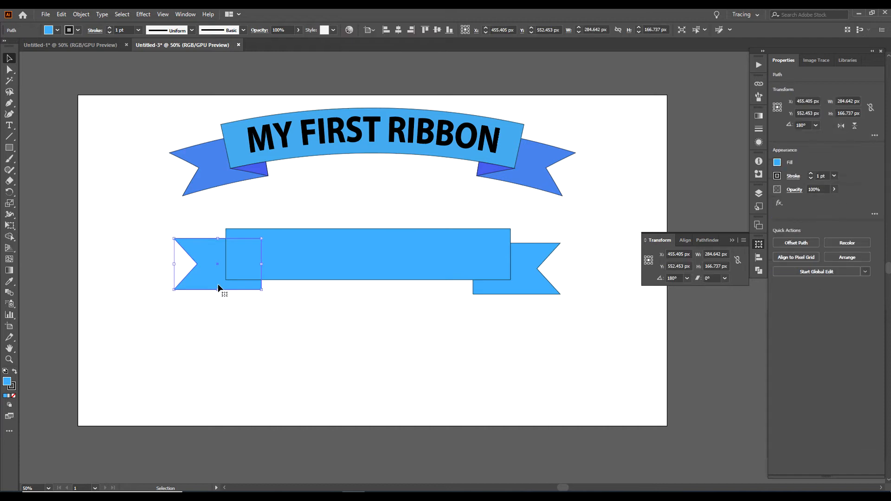
{"action": "key", "text": "Down"}
{"action": "key", "text": "Down"}
{"action": "key", "text": "Down"}
{"action": "key", "text": "Down"}
{"action": "key", "text": "Down"}
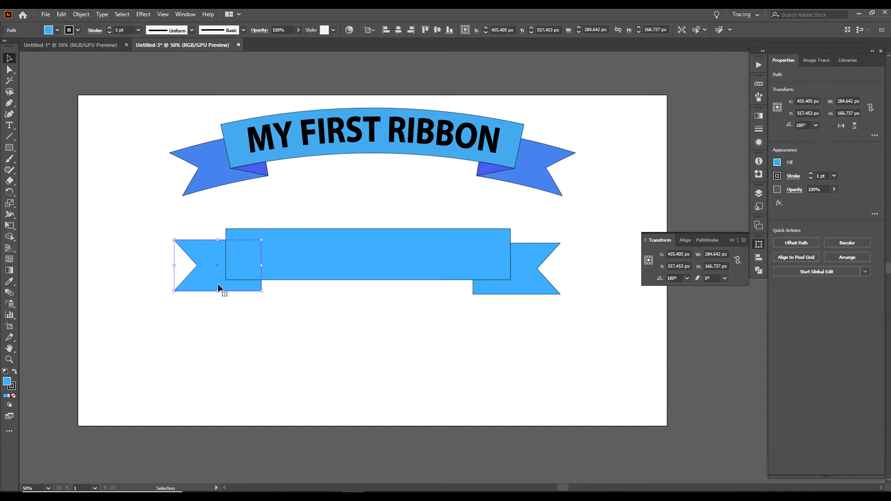
{"action": "key", "text": "Down"}
{"action": "key", "text": "Down"}
{"action": "key", "text": "Down"}
{"action": "key", "text": "Down"}
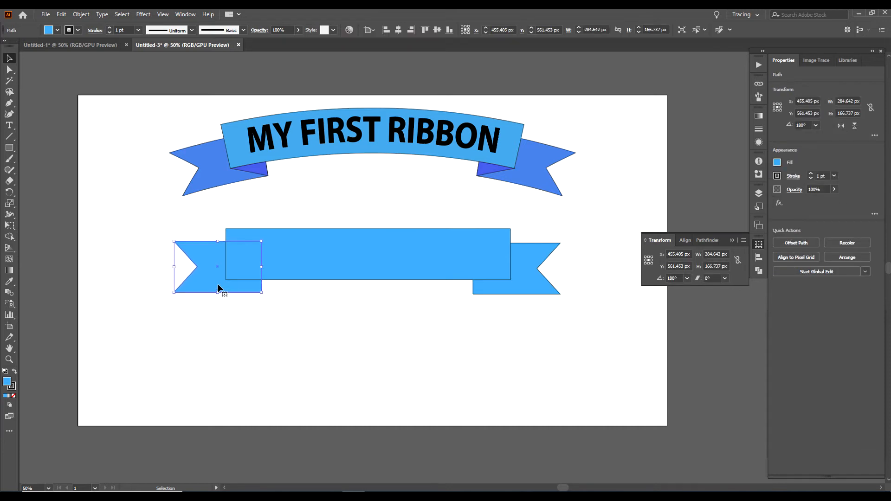
{"action": "key", "text": "Down"}
{"action": "key", "text": "Down"}
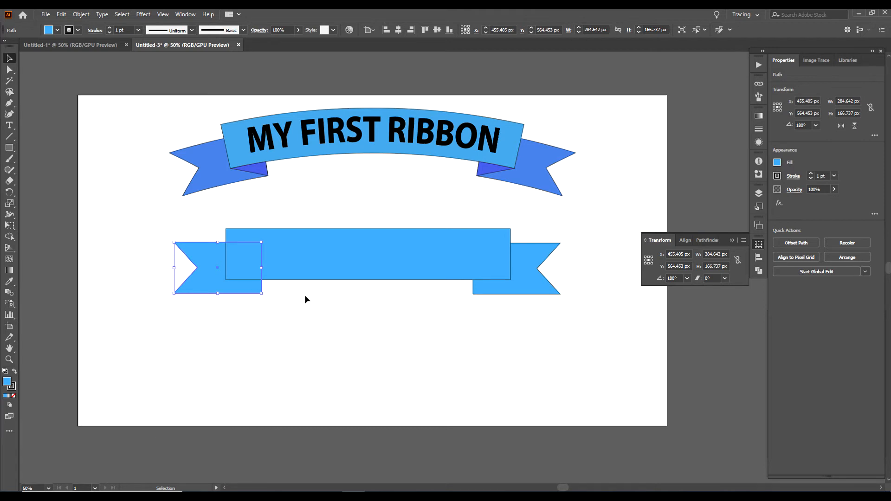
{"action": "left_click", "coordinate": [141, 210]}
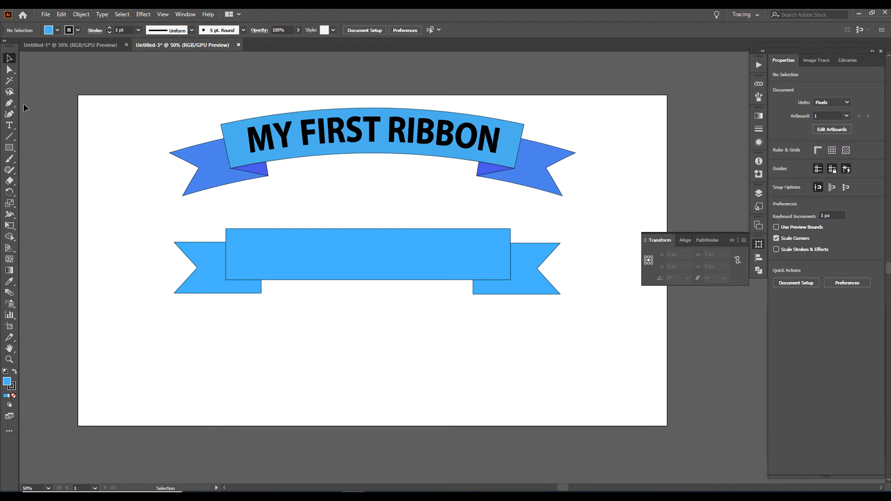
Draw a closed triangular fold with the Pen tool between the long rectangle's lower-left corner and the left tail's inner edge.
{"action": "left_click", "coordinate": [11, 104]}
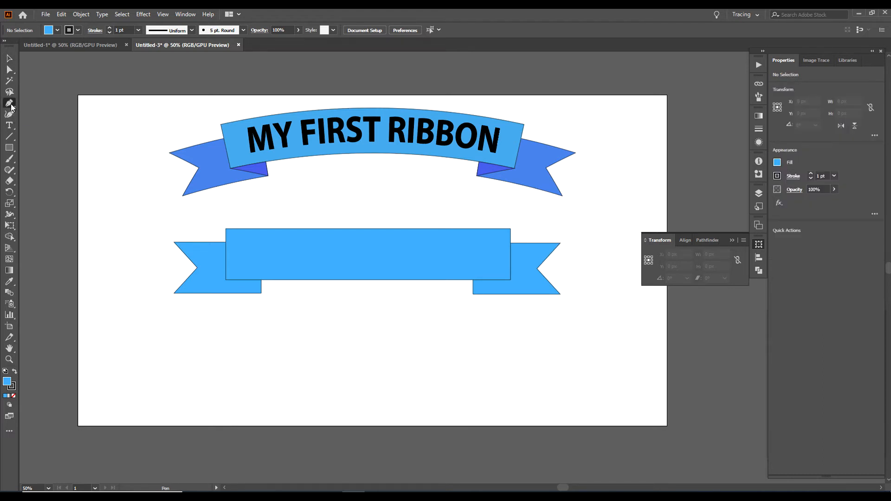
{"action": "left_click", "coordinate": [13, 107]}
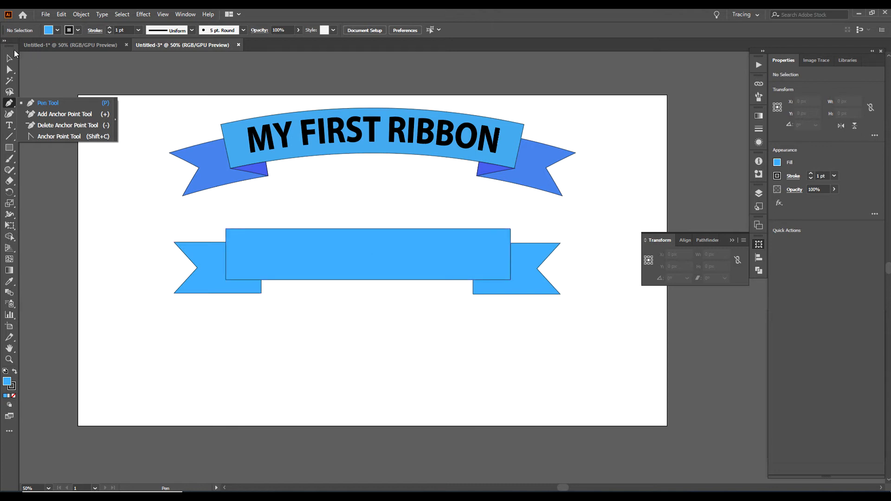
{"action": "left_click", "coordinate": [48, 103]}
{"action": "key", "text": "ctrl"}
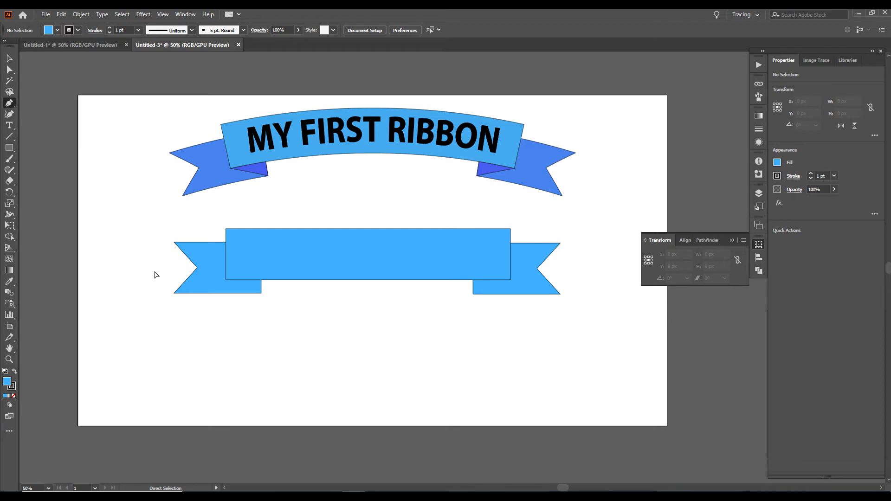
{"action": "key", "text": "ctrl+1"}
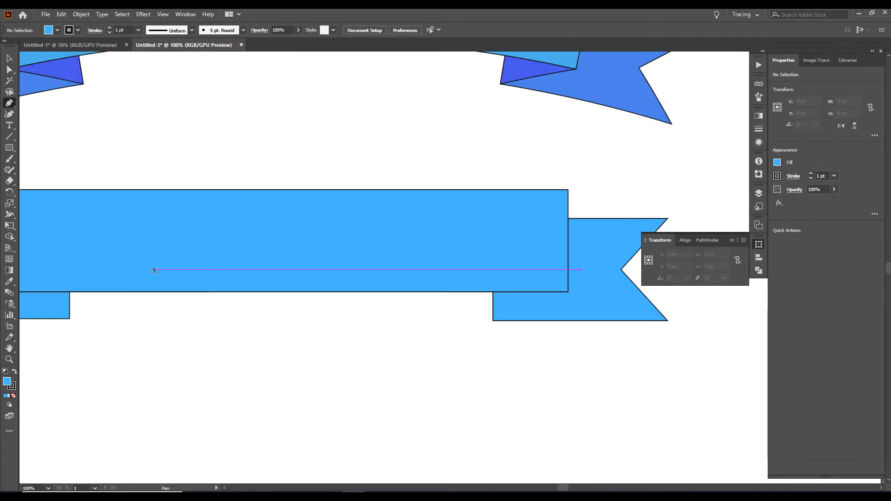
{"action": "left_click_drag", "start_coordinate": [94, 328], "coordinate": [274, 373]}
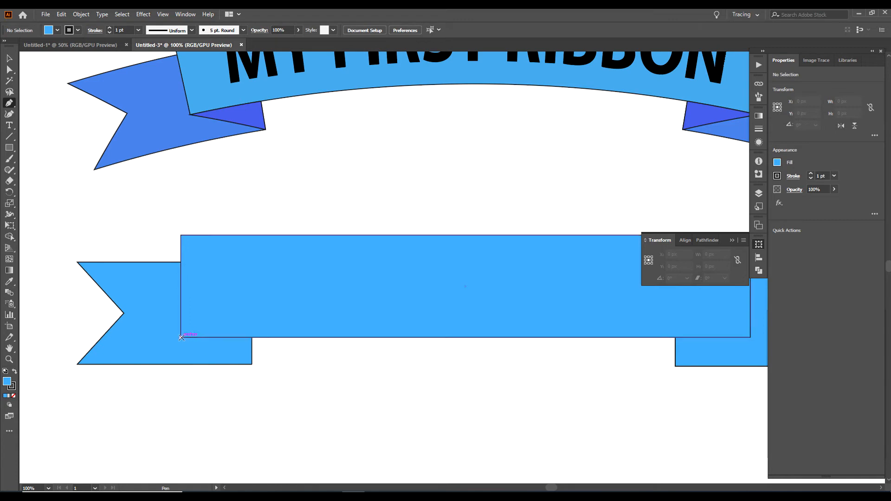
{"action": "left_click", "coordinate": [182, 337]}
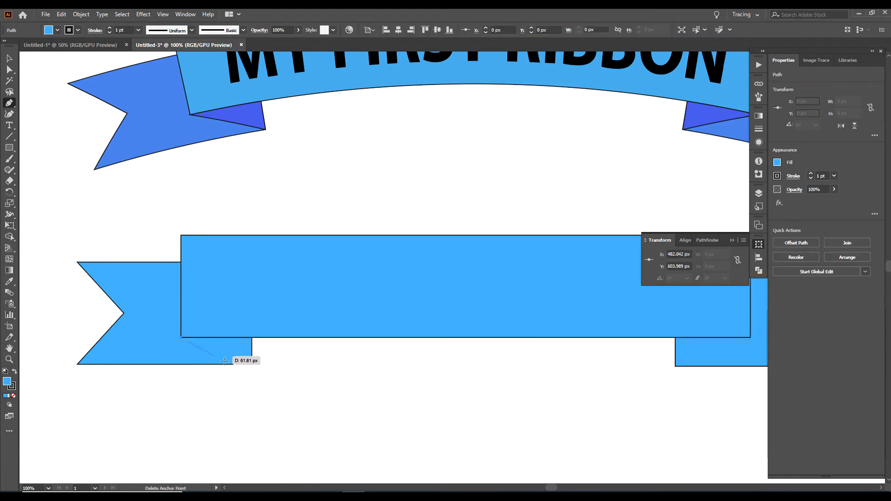
{"action": "left_click", "coordinate": [252, 364]}
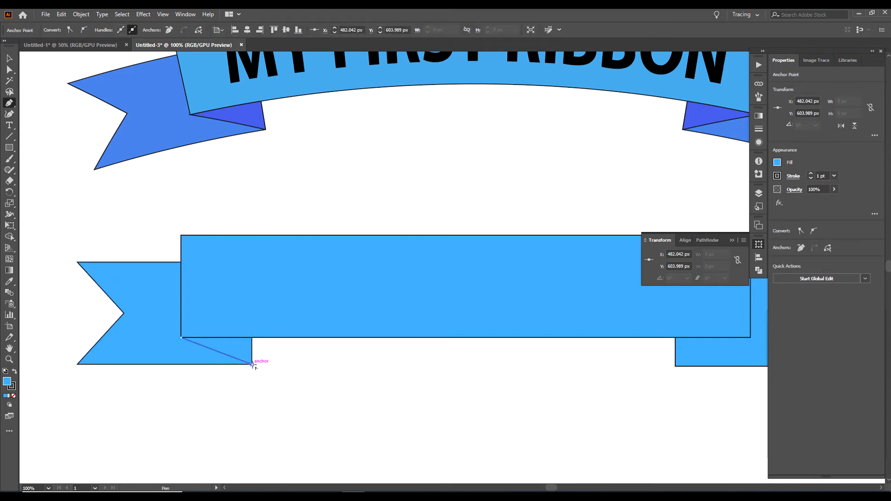
{"action": "left_click", "coordinate": [252, 338]}
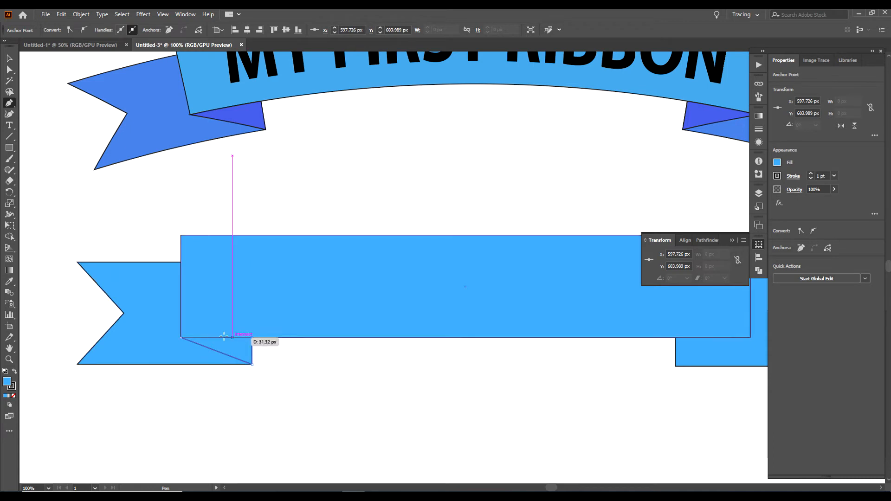
{"action": "left_click", "coordinate": [181, 337]}
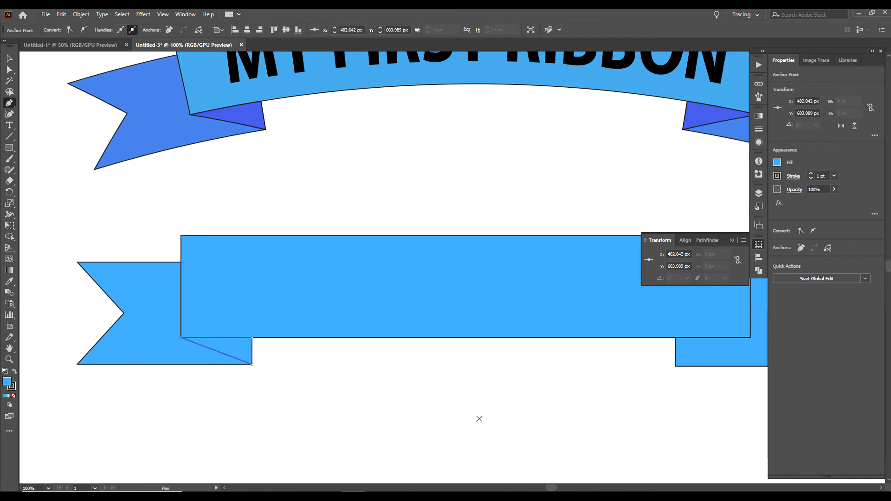
Draw a matching closed triangular fold between the long rectangle's lower-right corner and the right tail's inner edge.
{"action": "left_click_drag", "start_coordinate": [509, 405], "coordinate": [240, 395]}
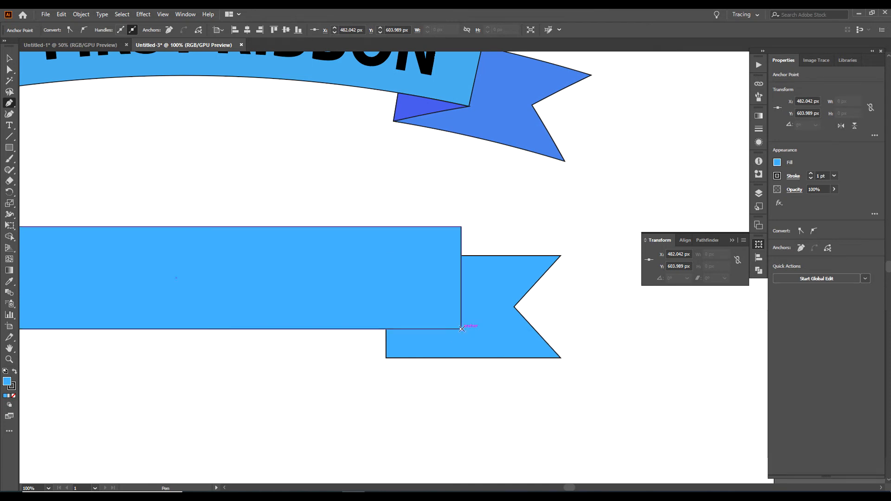
{"action": "left_click", "coordinate": [462, 329]}
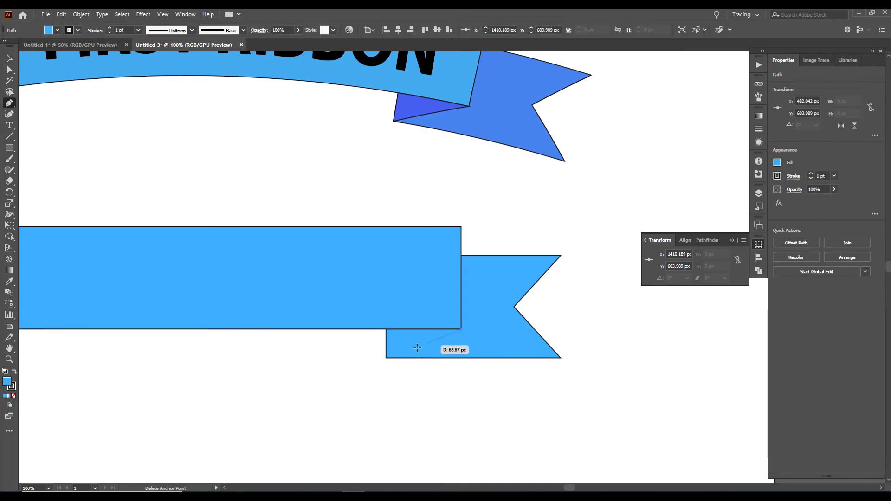
{"action": "left_click", "coordinate": [386, 358]}
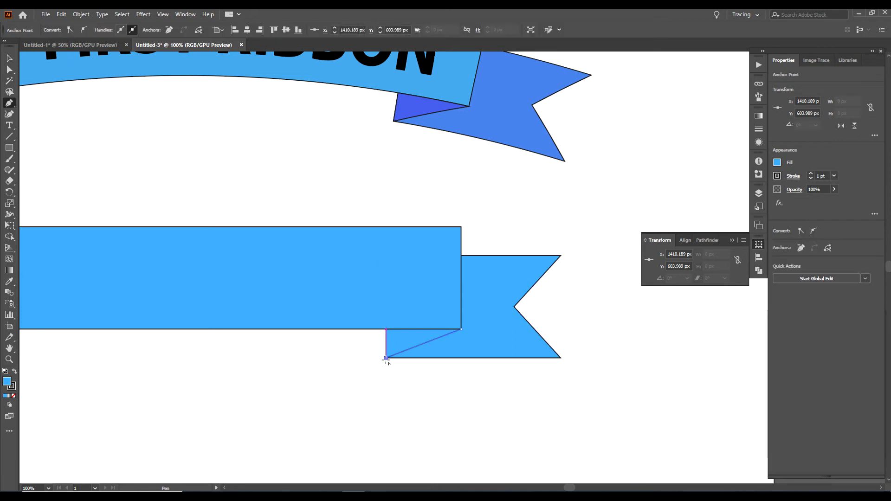
{"action": "left_click", "coordinate": [385, 329]}
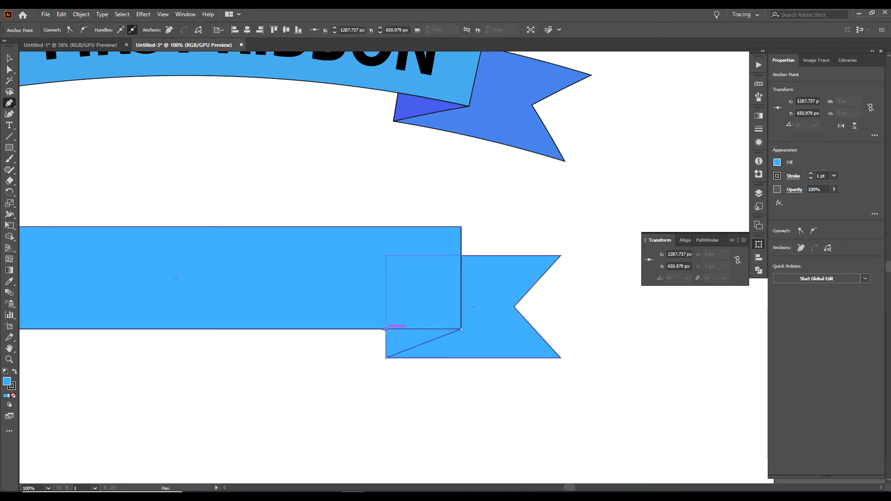
{"action": "left_click", "coordinate": [462, 329]}
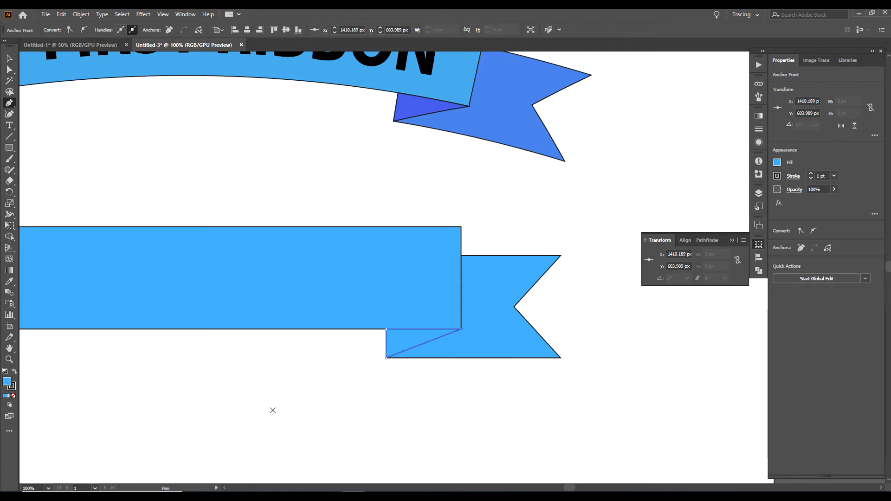
Change the left ribbon tail's fill to a darker blue by lowering its green value.
{"action": "left_click_drag", "start_coordinate": [223, 405], "coordinate": [317, 401]}
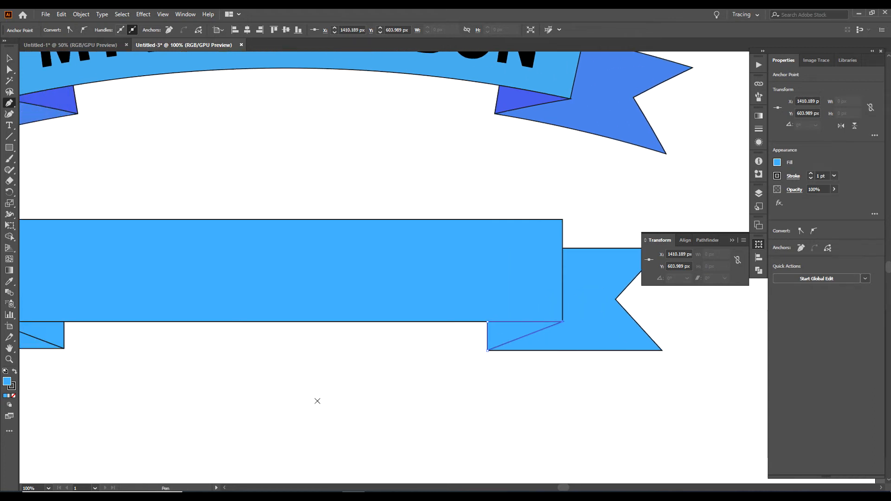
{"action": "key", "text": "ctrl+minus"}
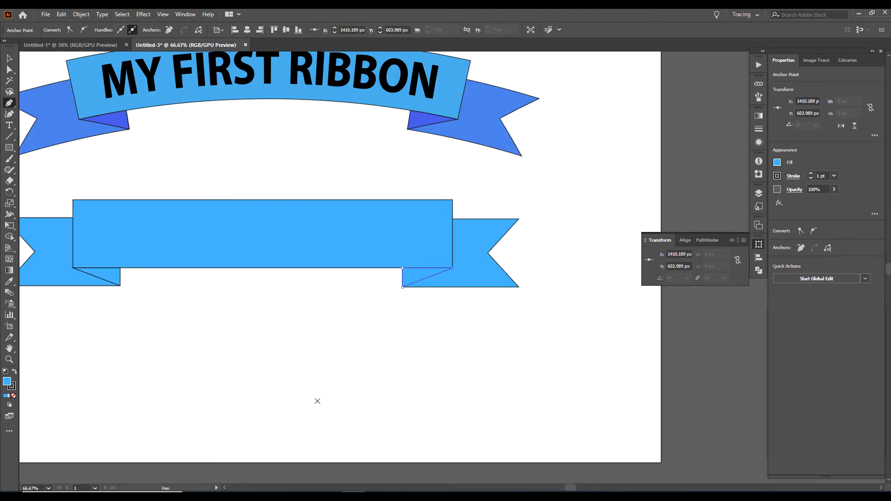
{"action": "left_click_drag", "start_coordinate": [261, 382], "coordinate": [351, 405]}
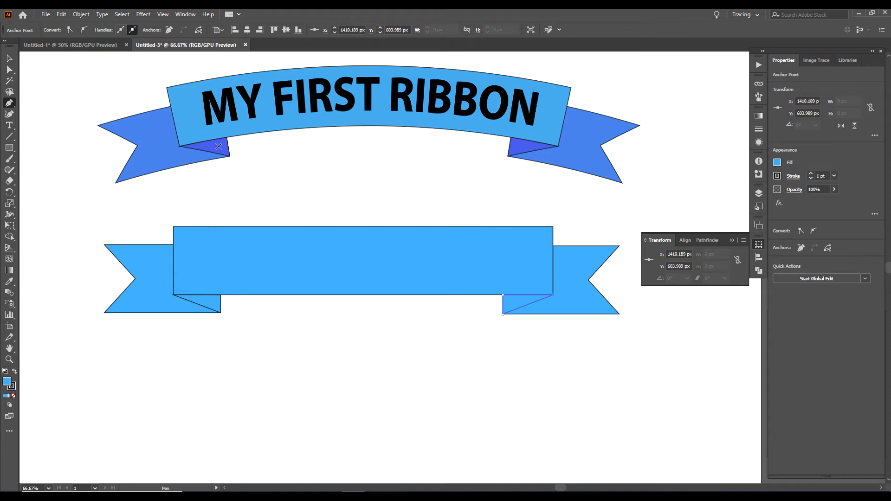
{"action": "double_click", "coordinate": [9, 58]}
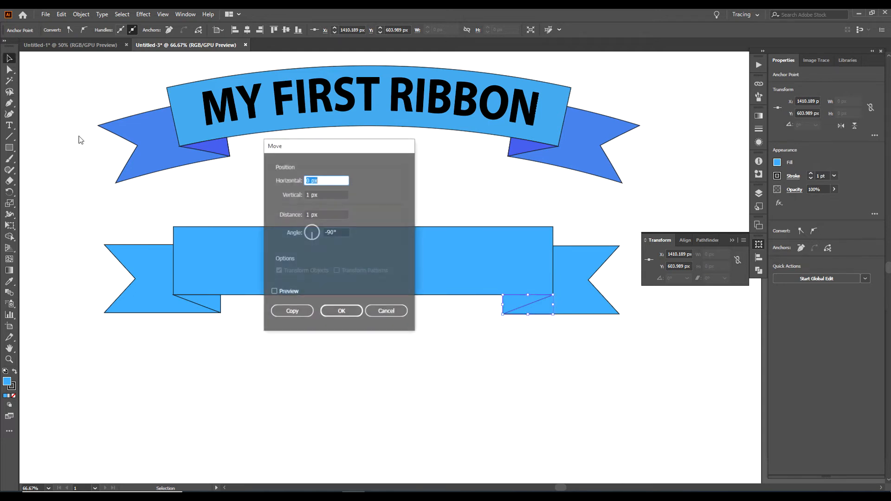
{"action": "left_click", "coordinate": [385, 311]}
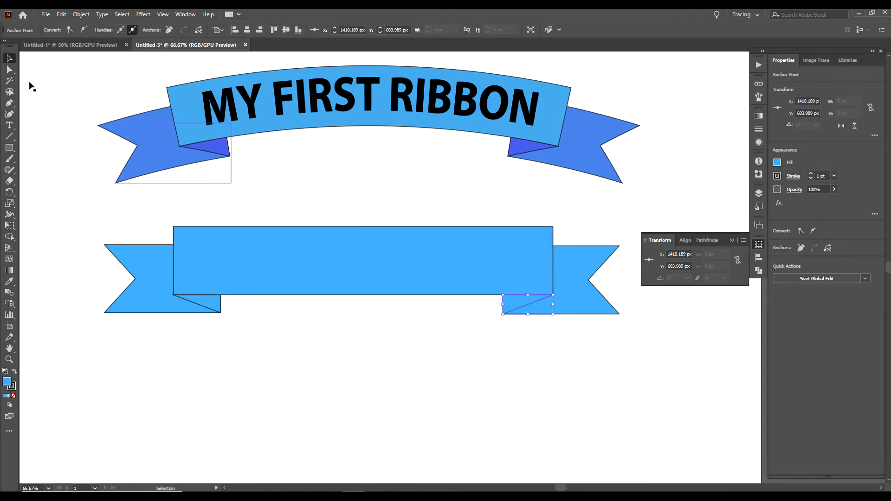
{"action": "left_click", "coordinate": [152, 276]}
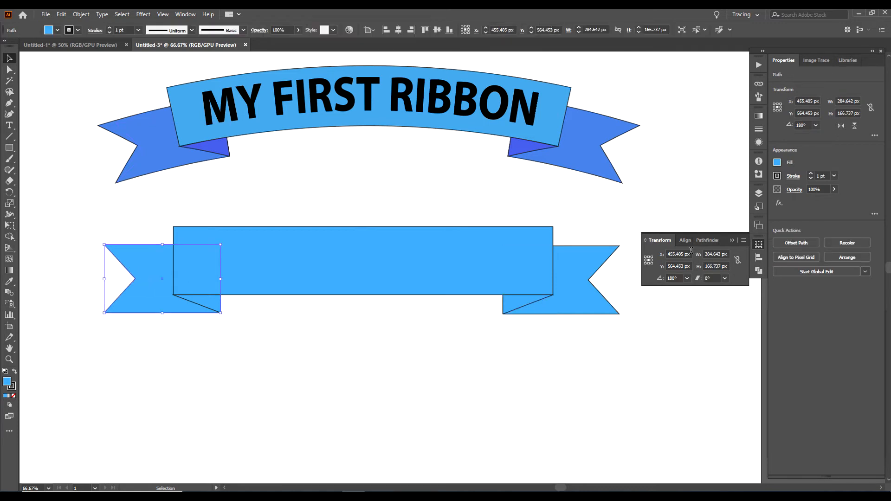
{"action": "left_click", "coordinate": [777, 164]}
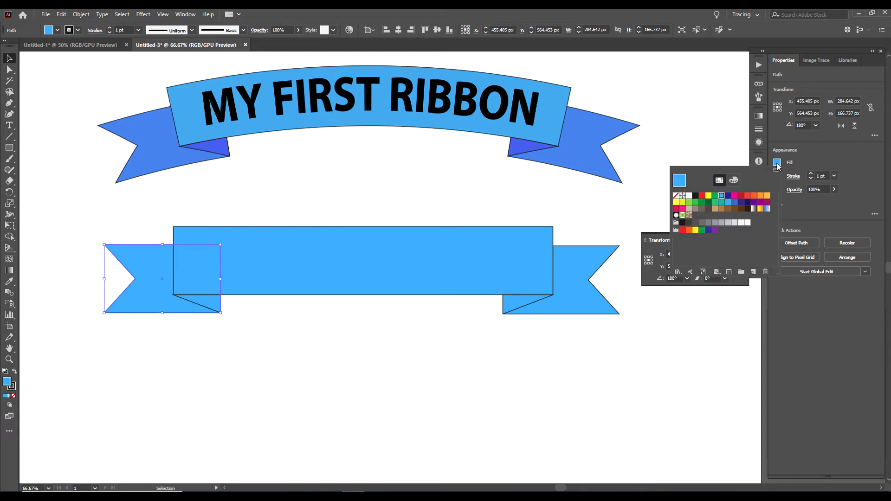
{"action": "left_click", "coordinate": [733, 180]}
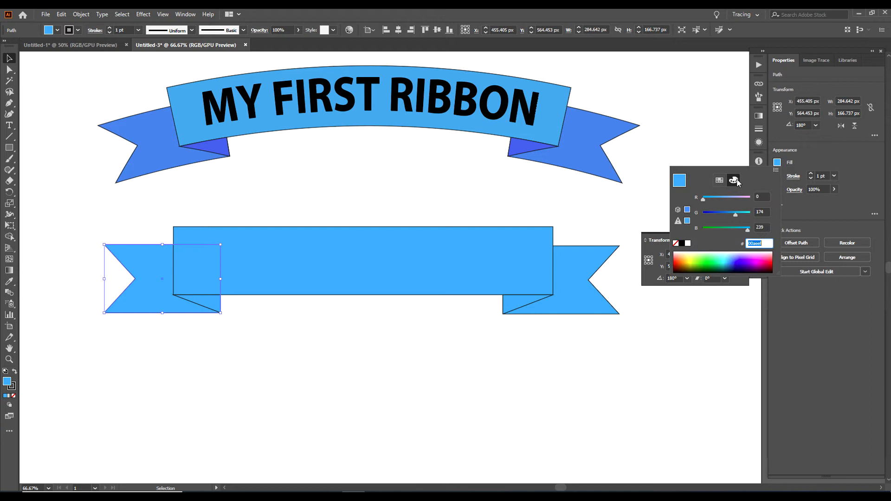
{"action": "left_click", "coordinate": [769, 213]}
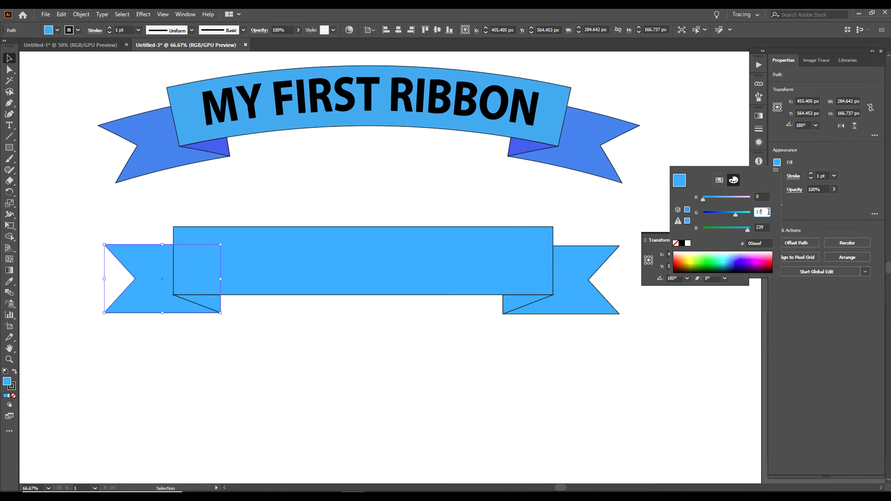
{"action": "type", "text": "40"}
{"action": "key", "text": "Return"}
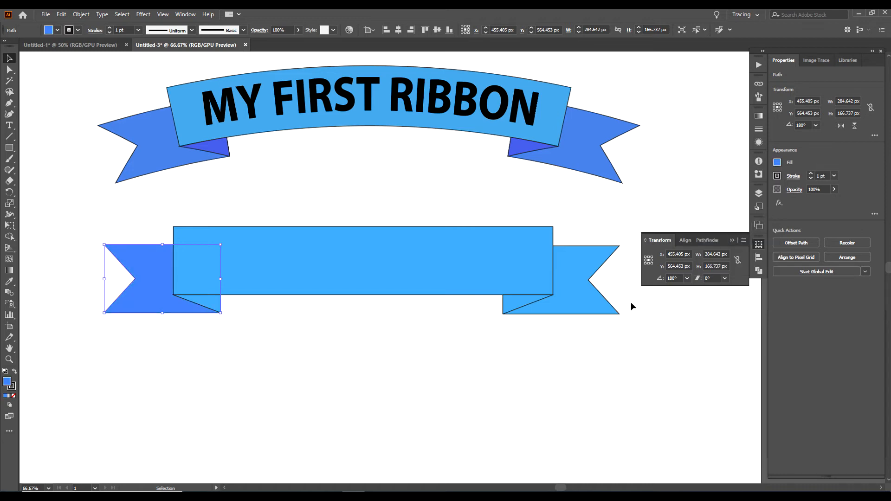
Darken the right ribbon tail's fill by setting its green value to 140.
{"action": "left_click", "coordinate": [578, 274]}
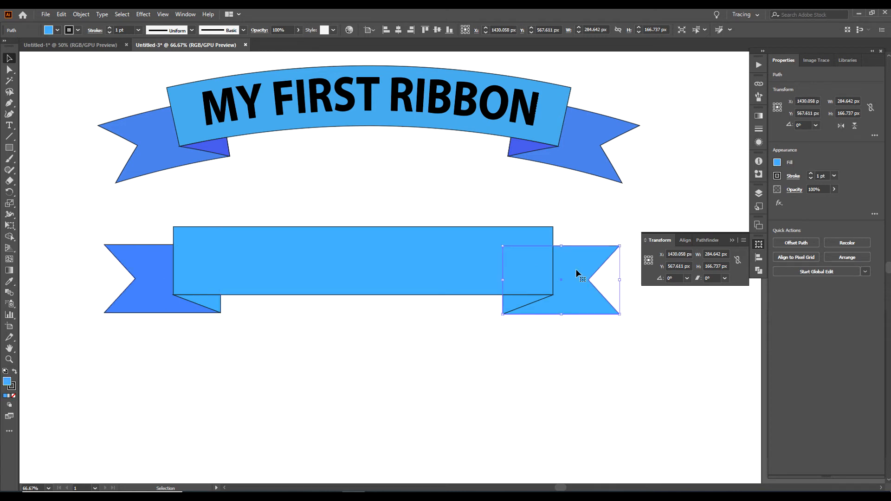
{"action": "left_click", "coordinate": [778, 163]}
{"action": "left_click", "coordinate": [767, 212]}
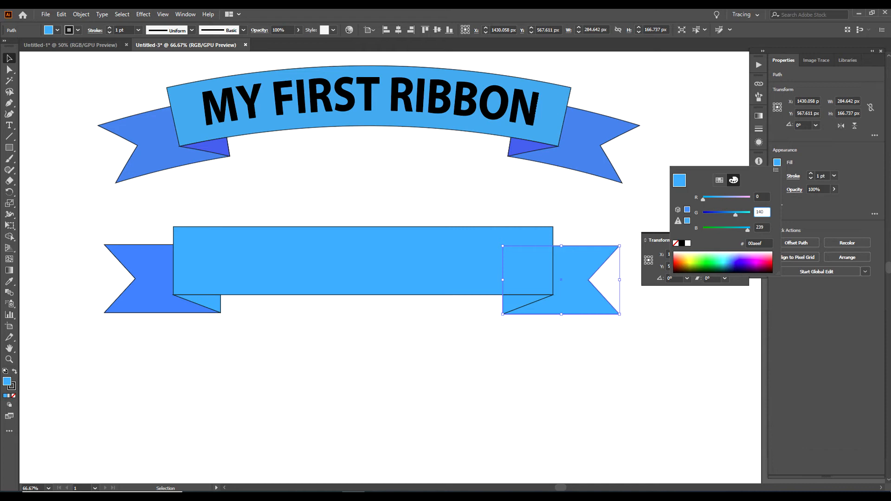
{"action": "key", "text": "Return"}
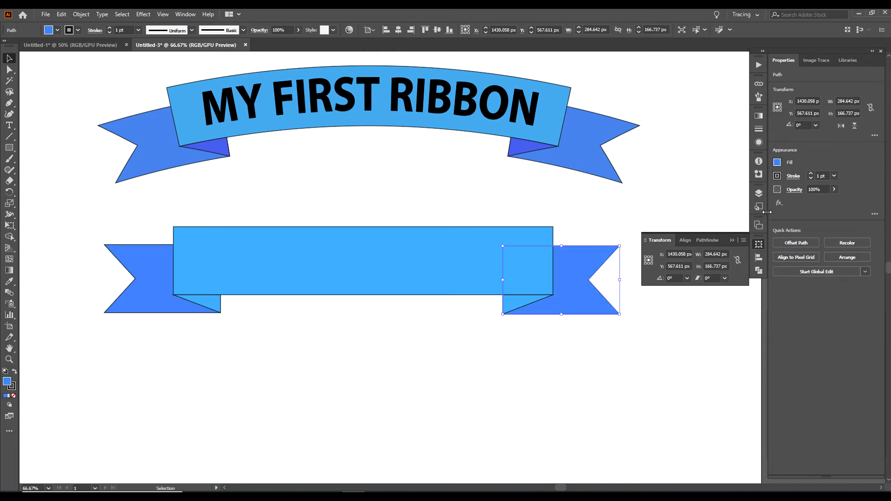
Change the left triangular fold's fill to a deeper blue than the tails by lowering its green value.
{"action": "left_click", "coordinate": [214, 306]}
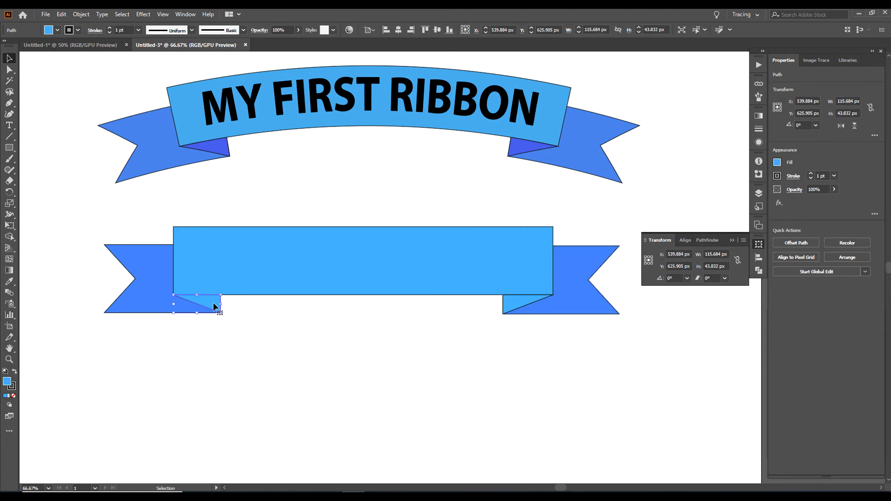
{"action": "left_click", "coordinate": [779, 163]}
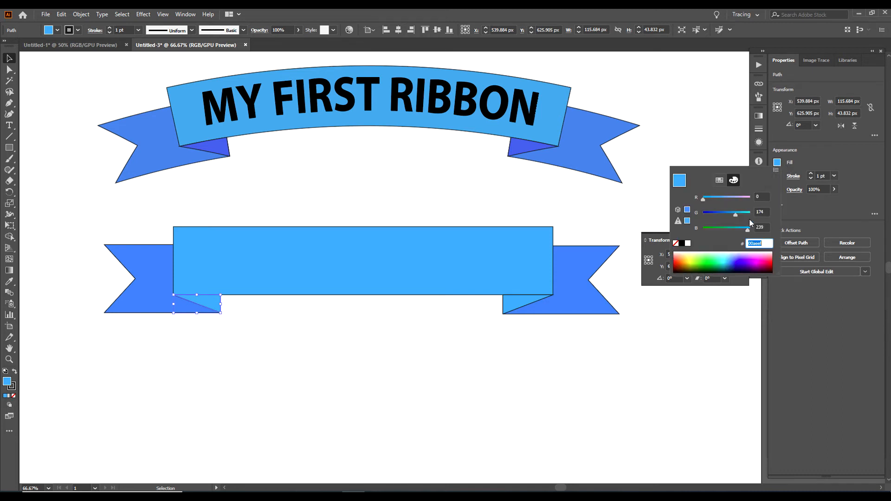
{"action": "left_click", "coordinate": [767, 212]}
{"action": "key", "text": "Return"}
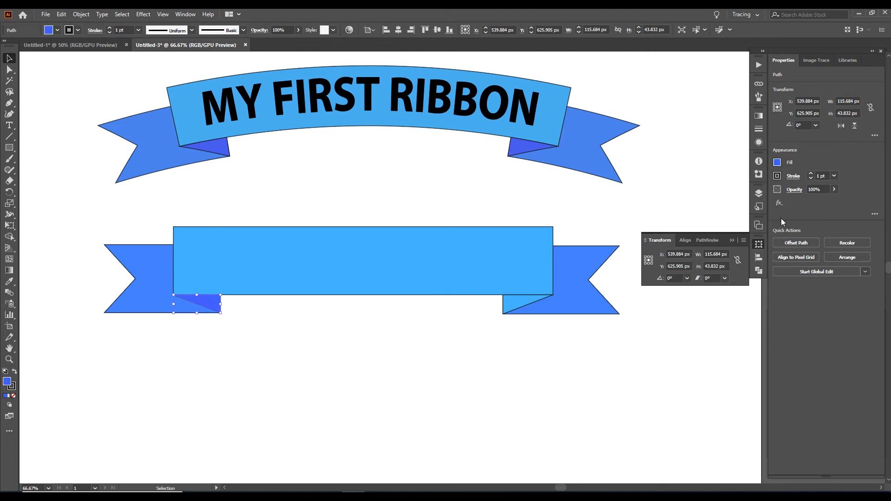
Set the green value of the right triangular fold's fill to 115, and deselect the fold.
{"action": "left_click", "coordinate": [521, 302]}
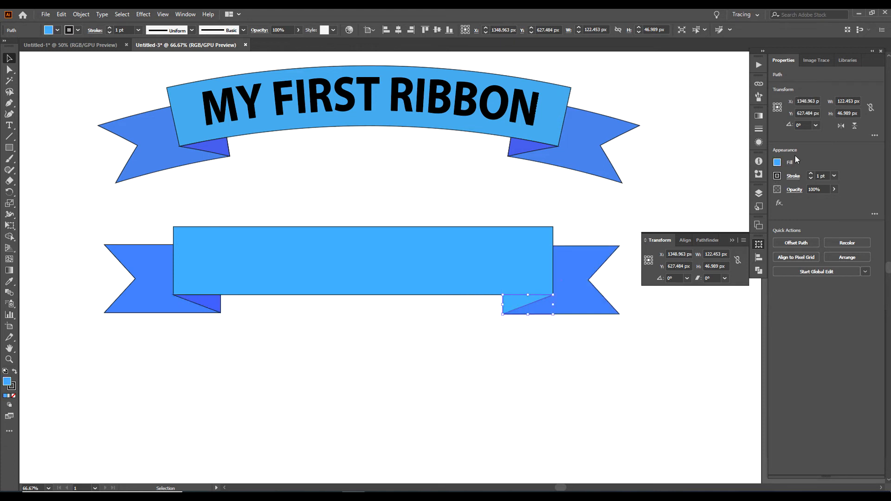
{"action": "left_click", "coordinate": [777, 163]}
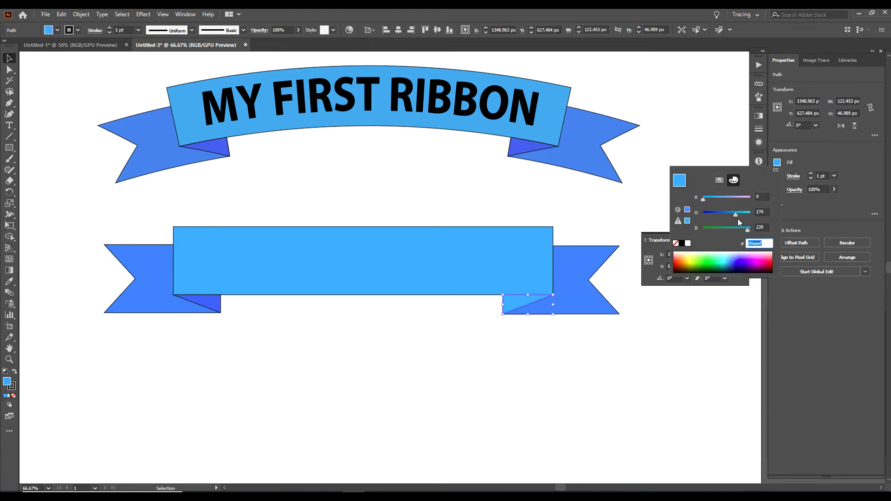
{"action": "left_click", "coordinate": [764, 211]}
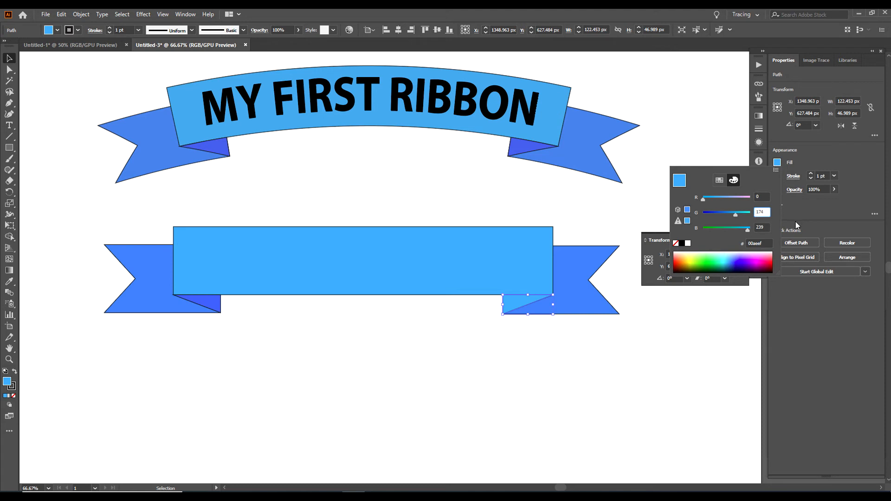
{"action": "type", "text": "115"}
{"action": "left_click", "coordinate": [797, 225]}
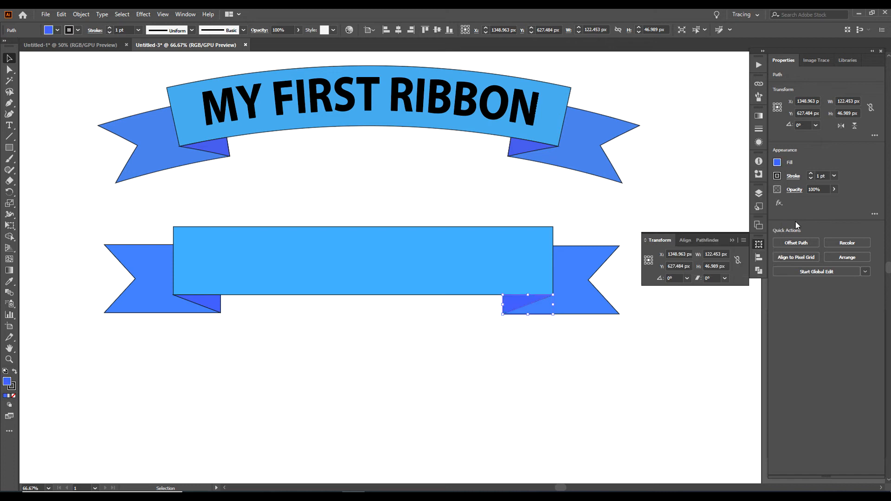
{"action": "left_click", "coordinate": [431, 346]}
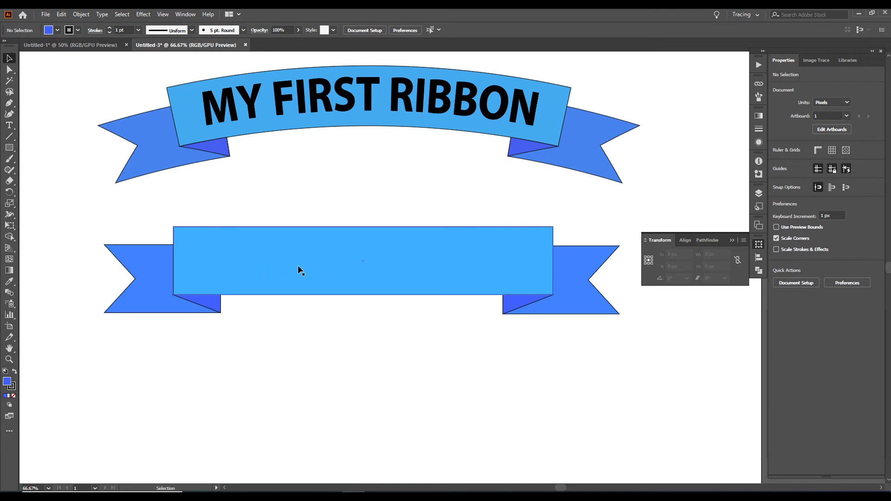
Place a point text object on the long rectangle and set its font size to 100 pt.
{"action": "left_click", "coordinate": [11, 126]}
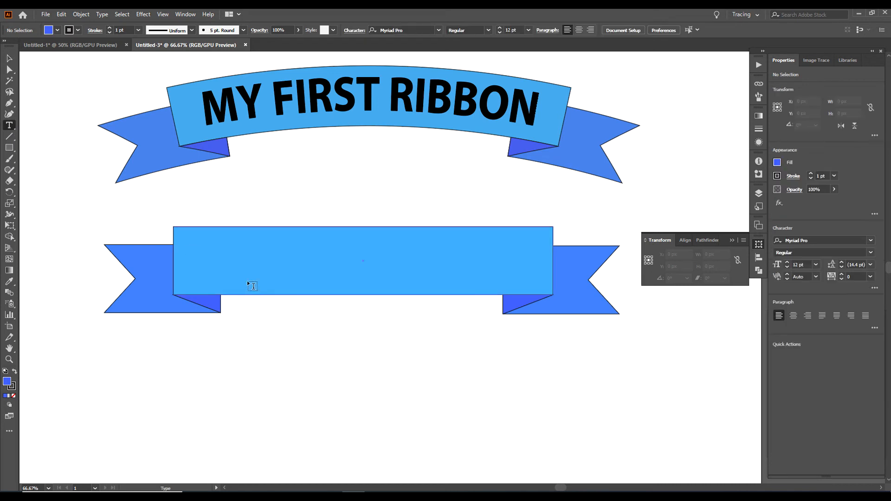
{"action": "left_click", "coordinate": [226, 267]}
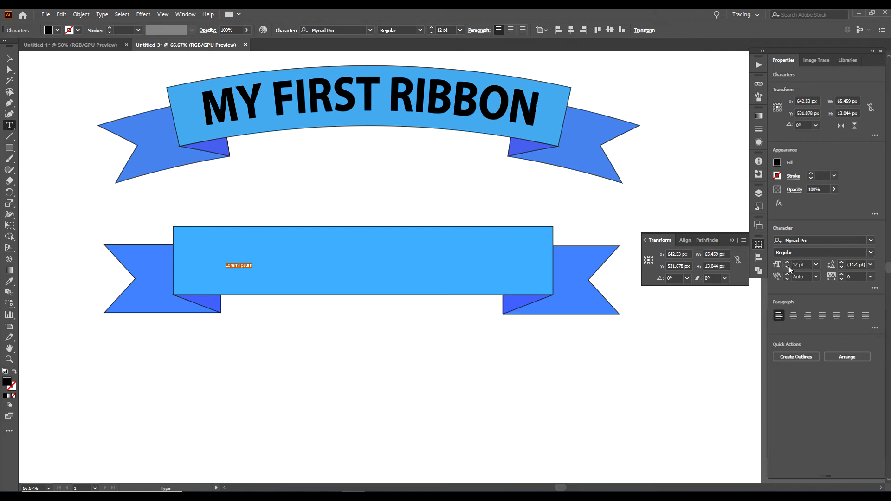
{"action": "left_click", "coordinate": [816, 264]}
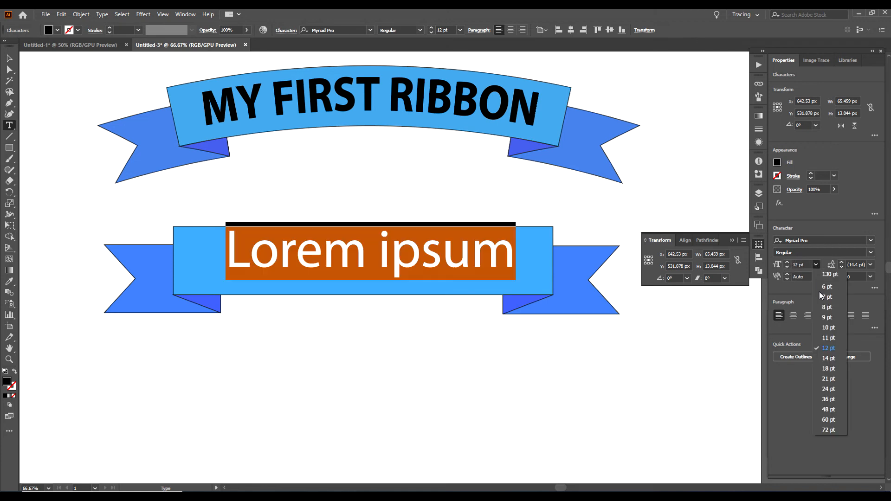
{"action": "left_click", "coordinate": [829, 430]}
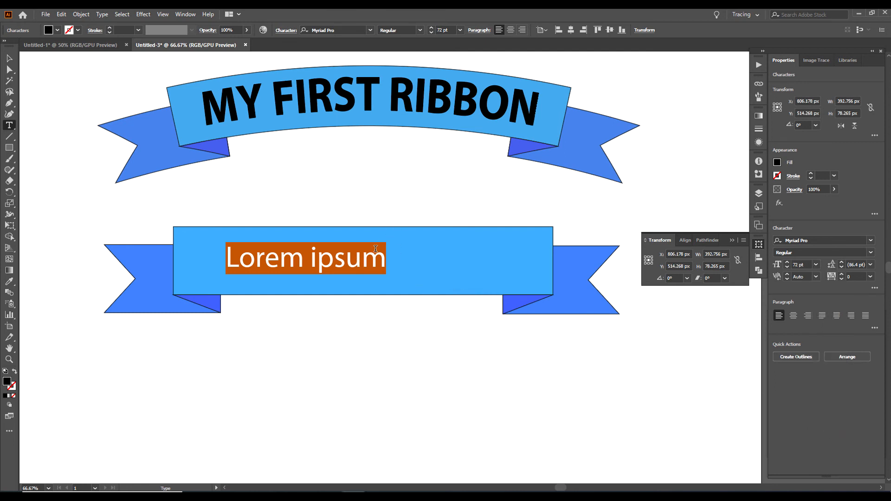
{"action": "left_click", "coordinate": [443, 29]}
{"action": "type", "text": "100"}
{"action": "key", "text": "Return"}
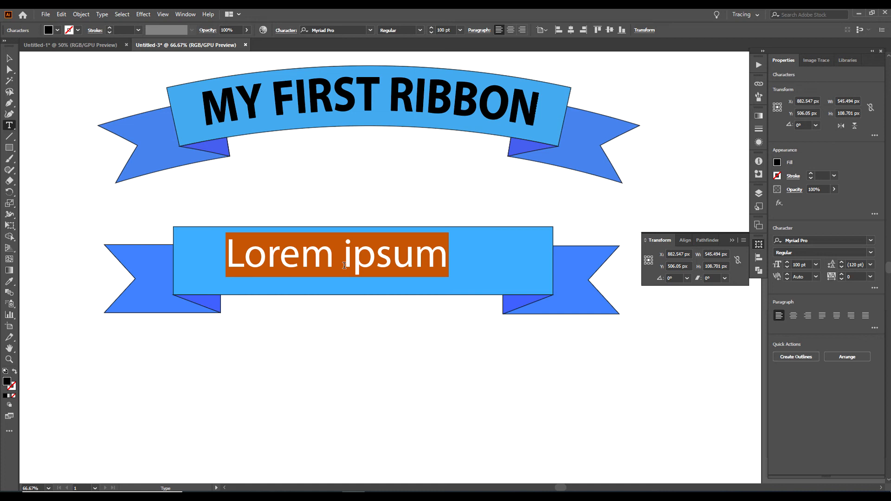
{"action": "type", "text": "my"}
{"action": "key", "text": "BackSpace"}
{"action": "key", "text": "BackSpace"}
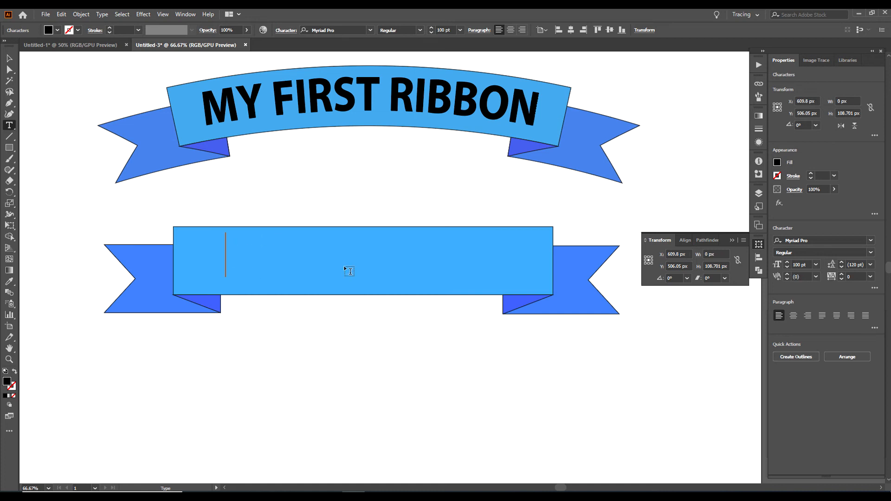
{"action": "type", "text": "MY FIR"}
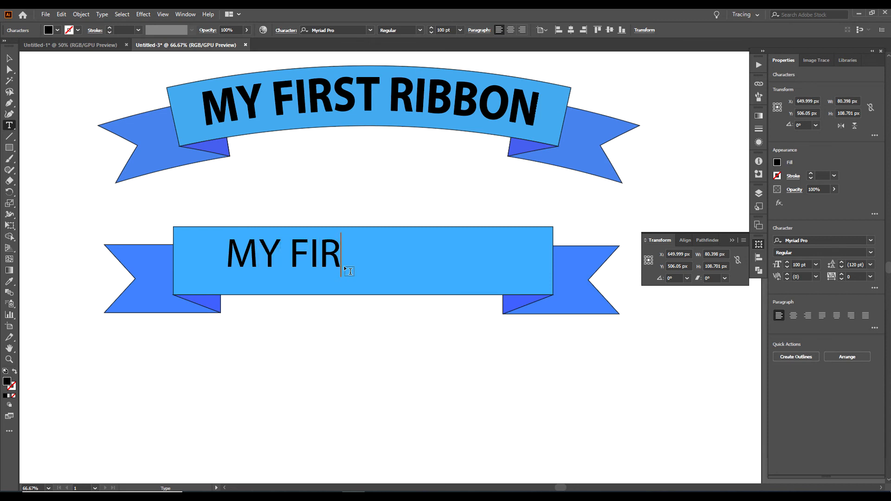
{"action": "key", "text": "BackSpace"}
{"action": "key", "text": "BackSpace"}
{"action": "key", "text": "BackSpace"}
{"action": "key", "text": "BackSpace"}
{"action": "key", "text": "BackSpace"}
{"action": "key", "text": "BackSpace"}
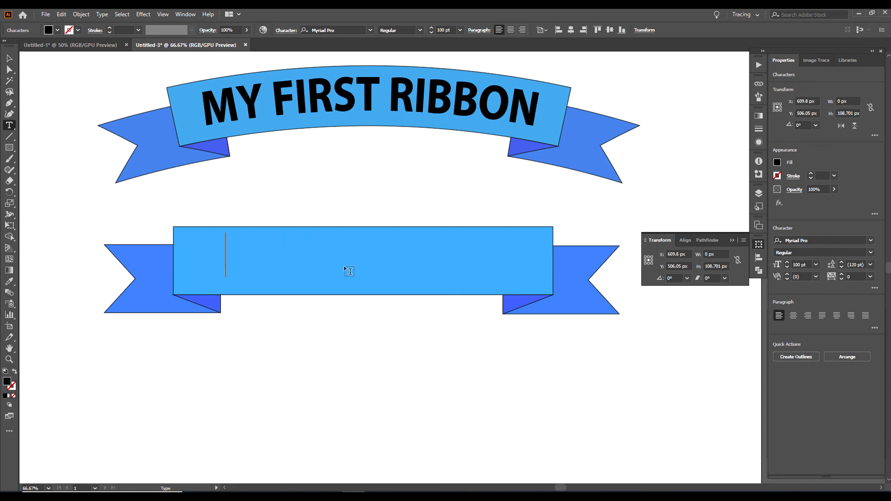
Set the text's font style to Bold and enter "MY FIRST RIBBON" on the long rectangle.
{"action": "left_click", "coordinate": [420, 29]}
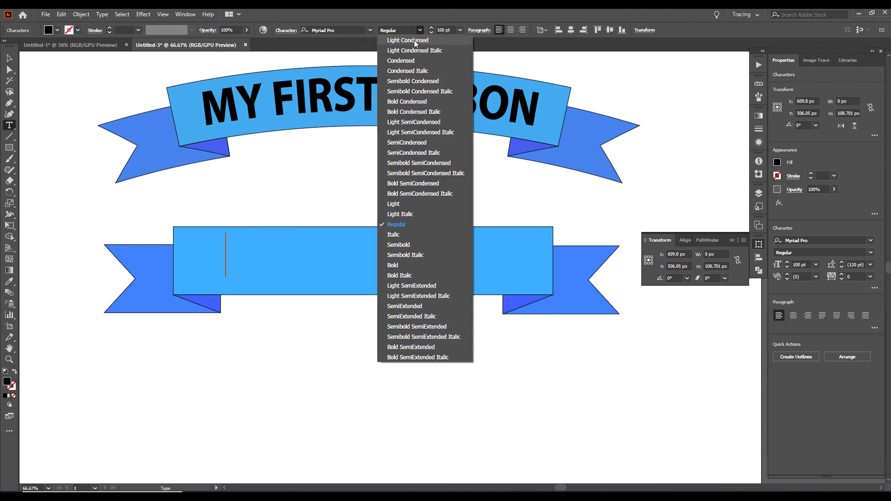
{"action": "left_click", "coordinate": [400, 266]}
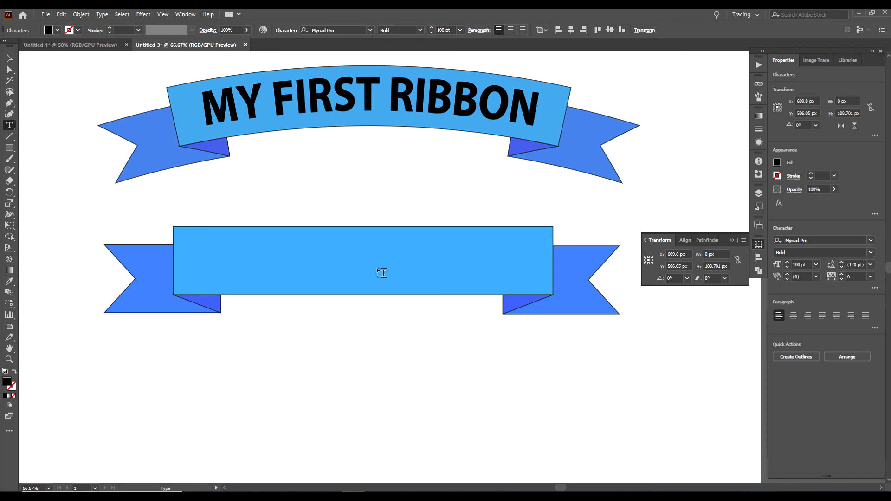
{"action": "type", "text": "MY "}
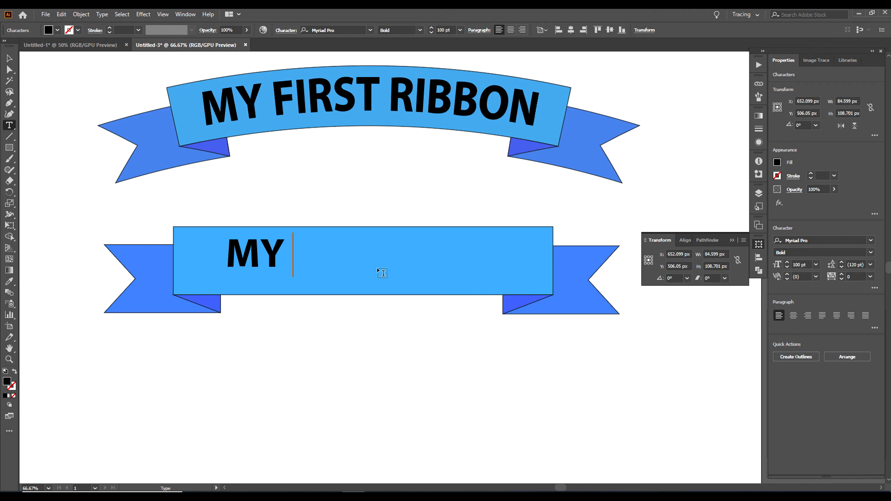
{"action": "type", "text": "FIRST RO"}
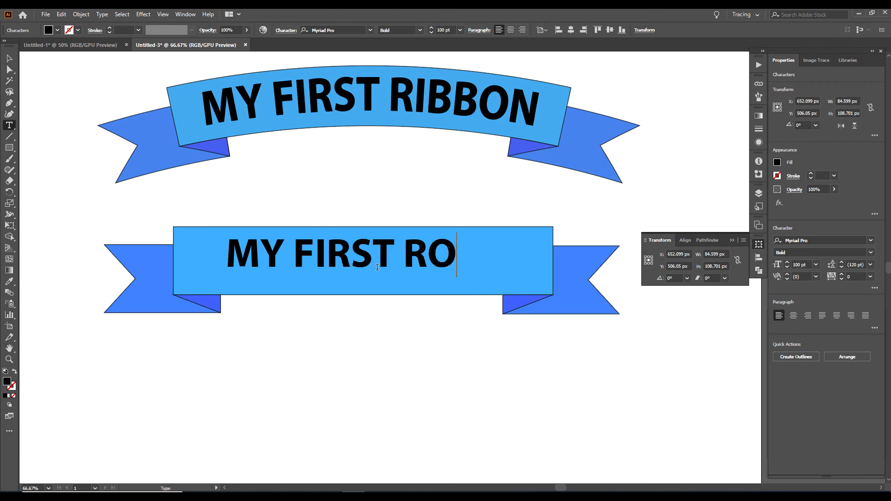
{"action": "key", "text": "BackSpace"}
{"action": "type", "text": "IBBON"}
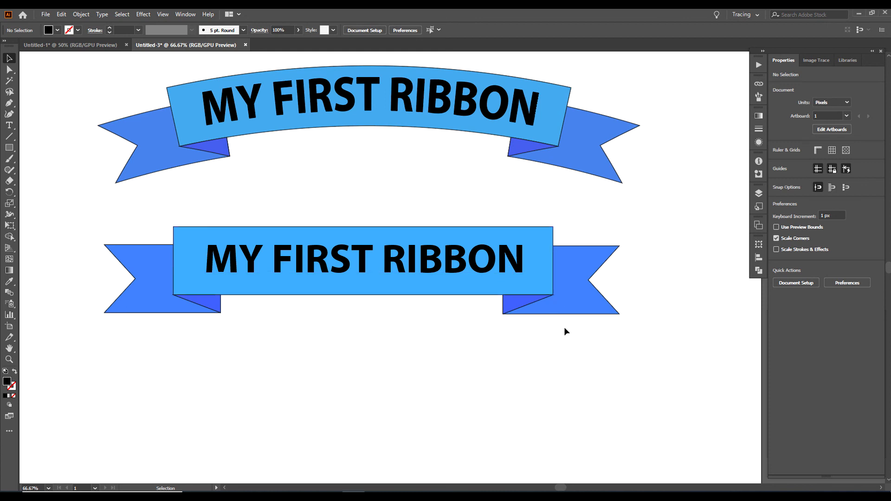
Group all parts of the lower ribbon together with its text, and deselect the group.
{"action": "left_click_drag", "start_coordinate": [636, 348], "coordinate": [91, 204]}
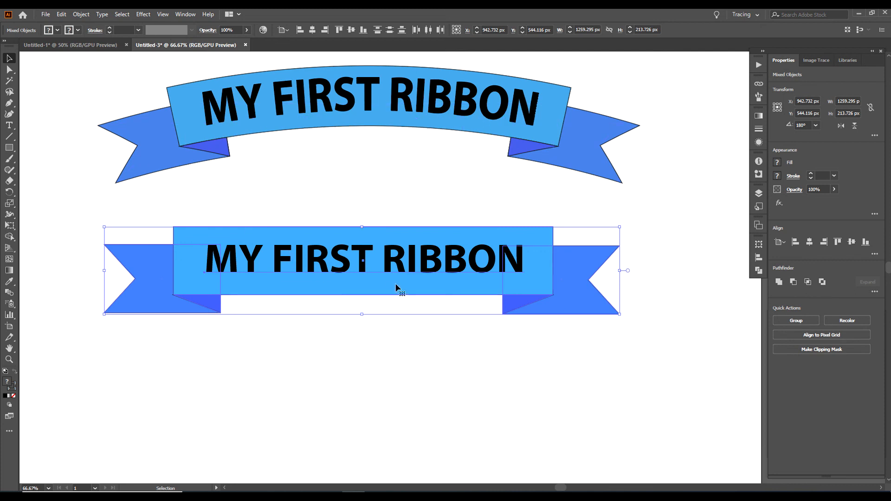
{"action": "right_click", "coordinate": [338, 266]}
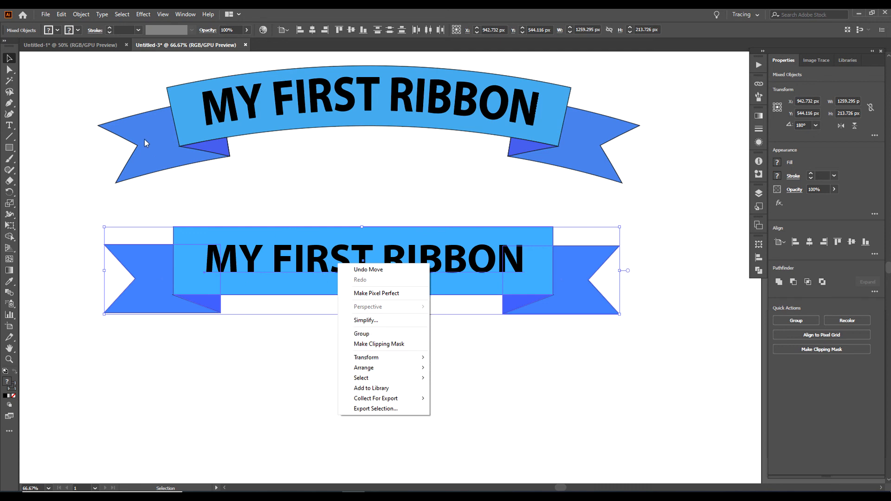
{"action": "left_click", "coordinate": [80, 14]}
{"action": "left_click", "coordinate": [81, 14]}
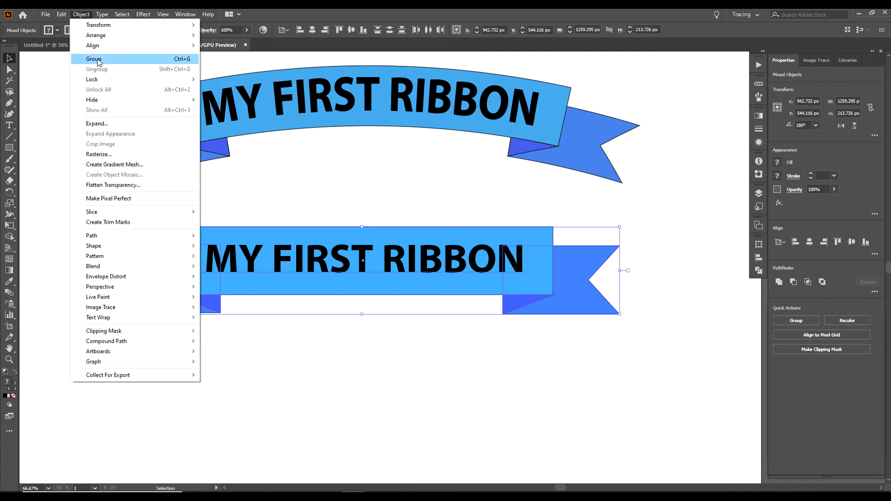
{"action": "left_click", "coordinate": [795, 318]}
{"action": "left_click", "coordinate": [795, 319]}
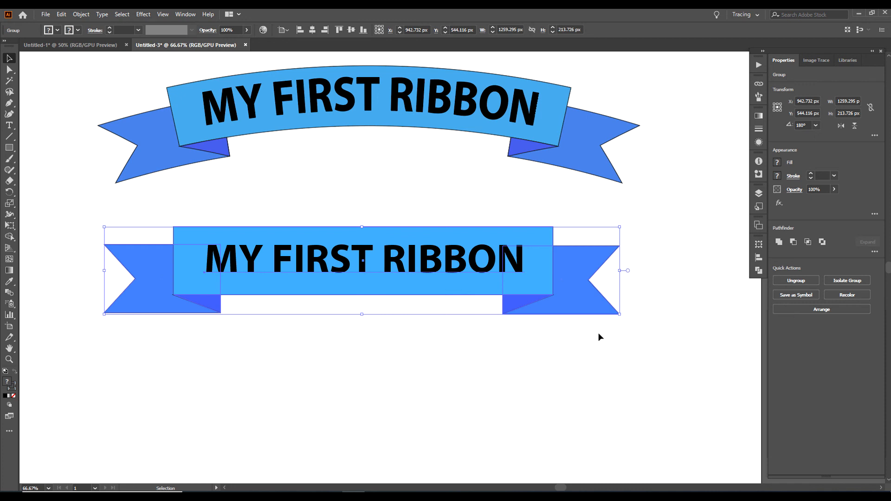
{"action": "left_click", "coordinate": [598, 345]}
Apply a horizontal Arc warp effect with a 23% bend to the lower ribbon group, and deselect it.
{"action": "left_click", "coordinate": [521, 277]}
{"action": "left_click", "coordinate": [145, 15]}
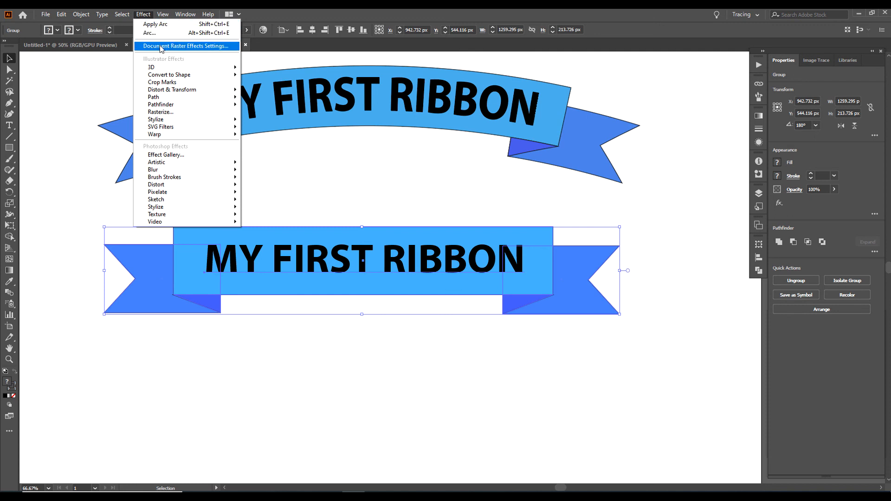
{"action": "mouse_move", "coordinate": [171, 76]}
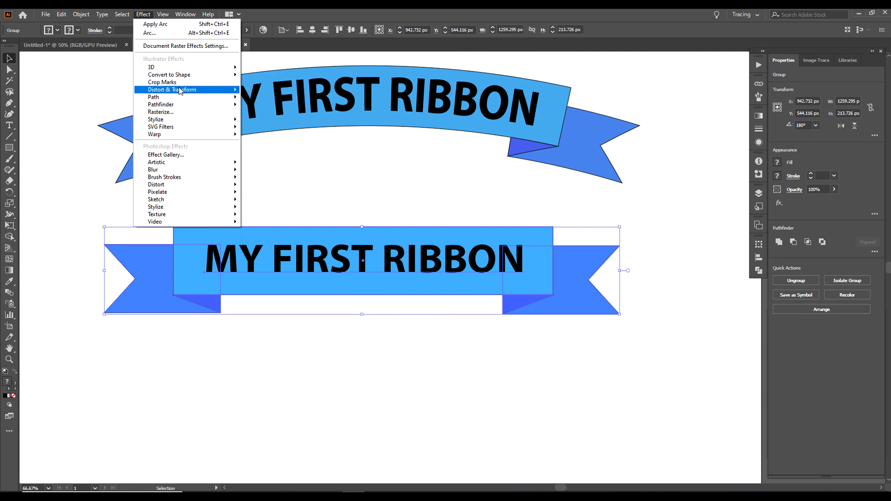
{"action": "mouse_move", "coordinate": [194, 137]}
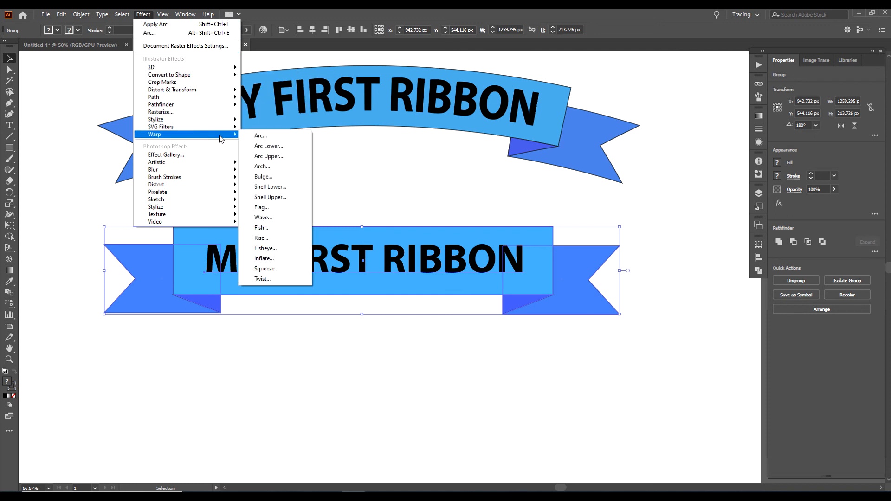
{"action": "left_click", "coordinate": [261, 137]}
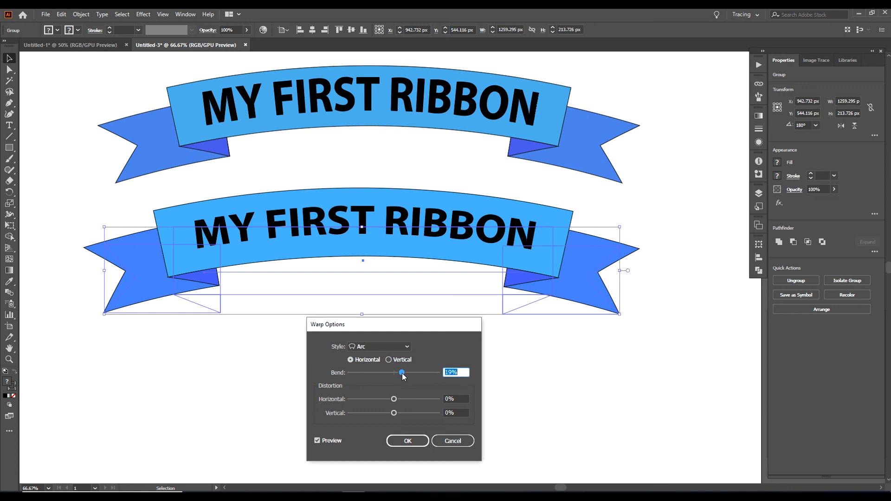
{"action": "mouse_move", "coordinate": [402, 373]}
{"action": "left_mouse_down"}
{"action": "mouse_move", "coordinate": [362, 378]}
{"action": "mouse_move", "coordinate": [405, 376]}
{"action": "left_mouse_up"}
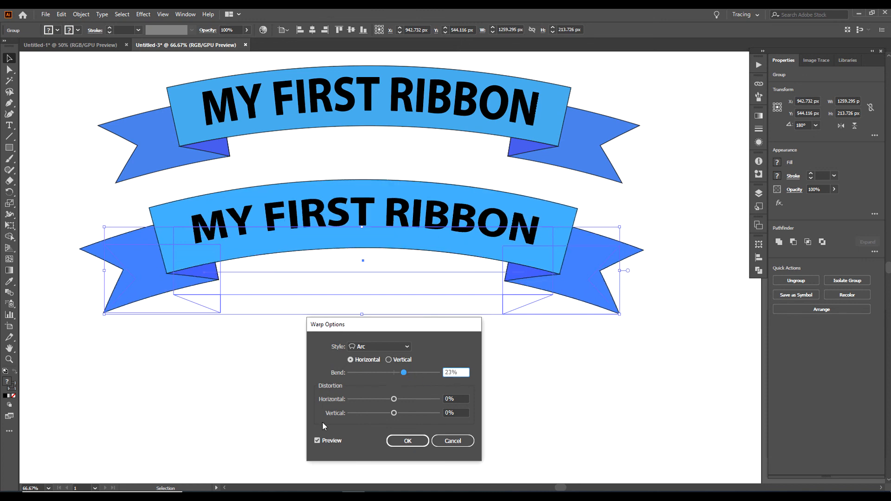
{"action": "left_click", "coordinate": [405, 442]}
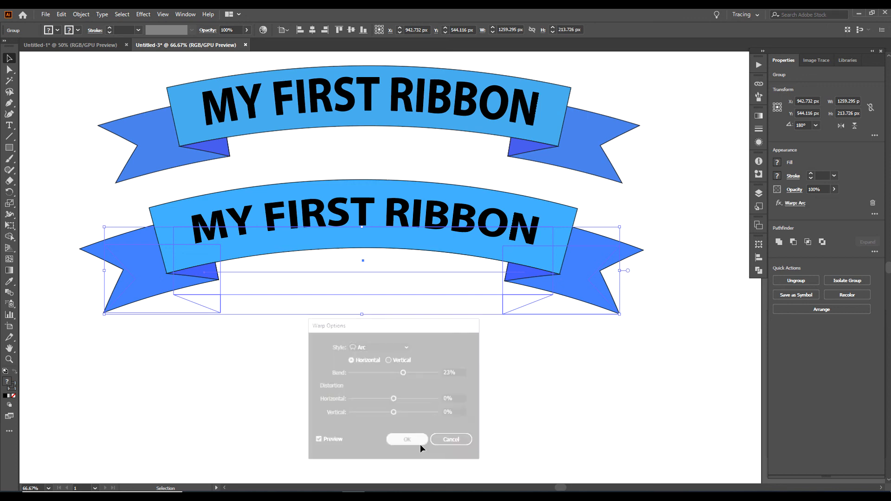
{"action": "left_click", "coordinate": [505, 436]}
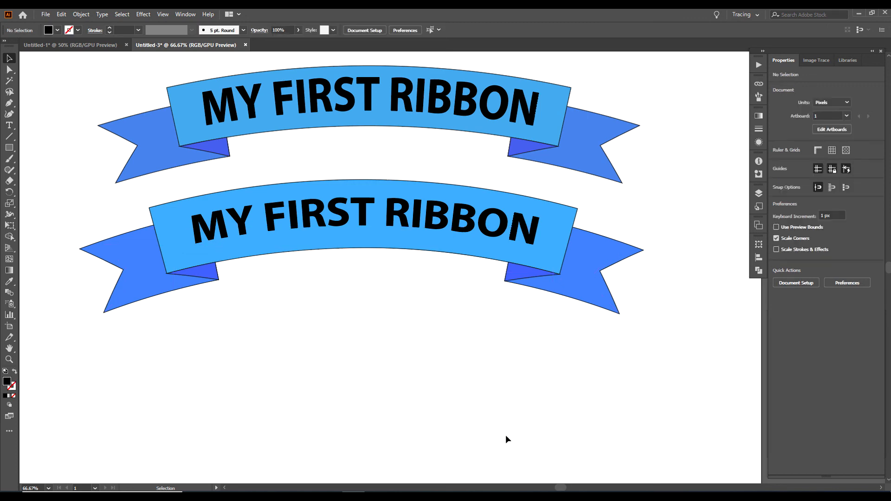